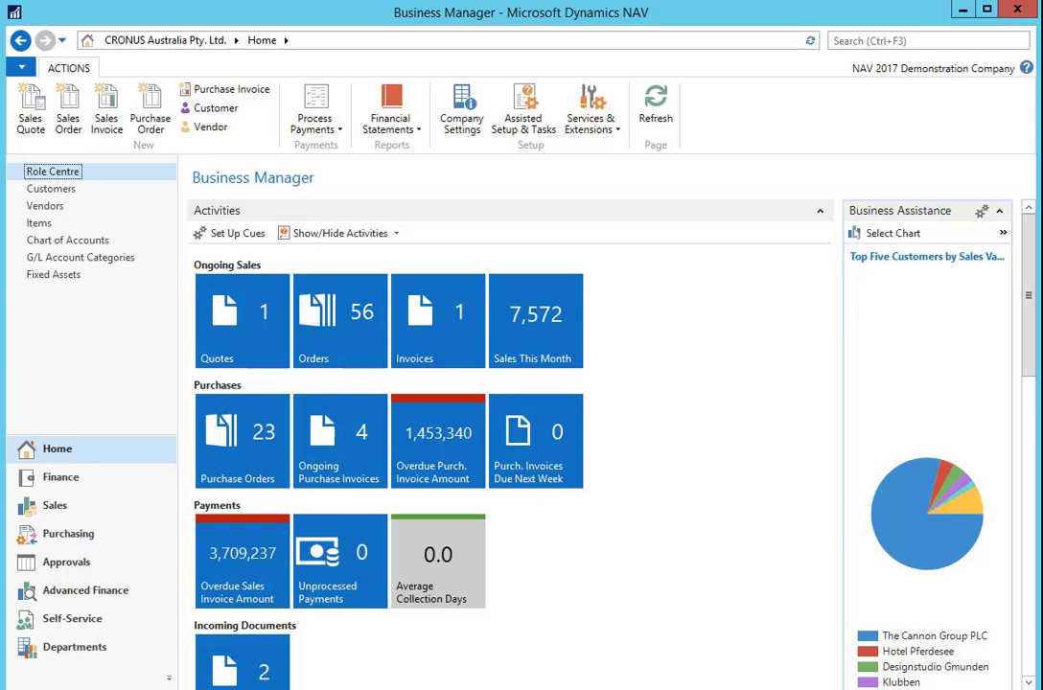
- Open the Fixed Asset Card for FA000010 Mercedes 300 from the Fixed Assets list
{"action": "left_click", "coordinate": [66, 279]}
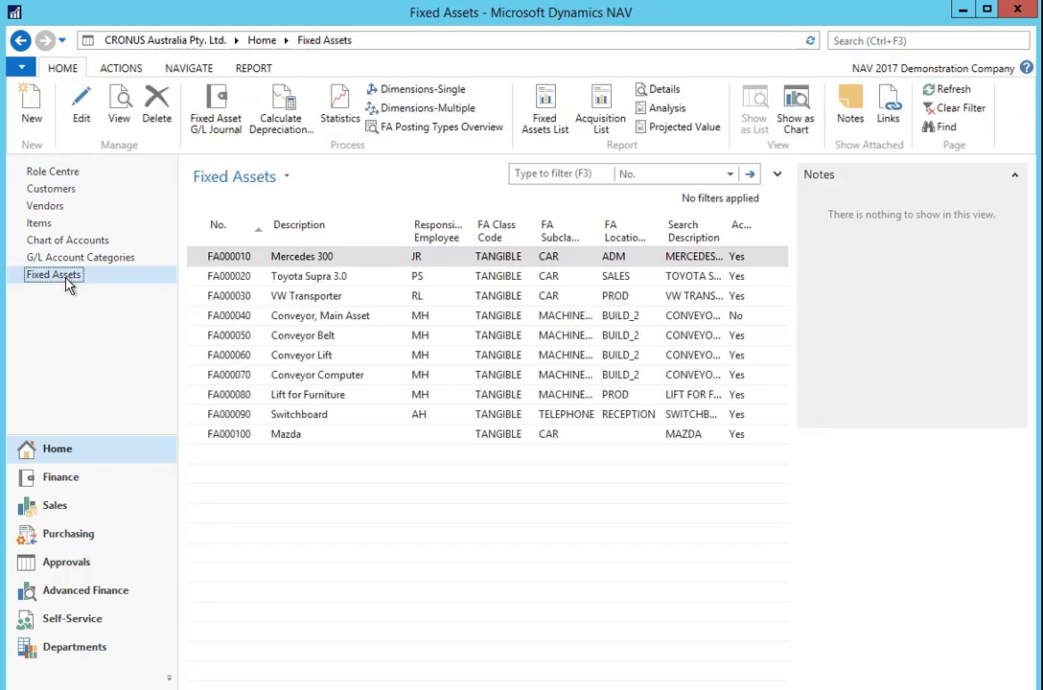
{"action": "left_click", "coordinate": [233, 264]}
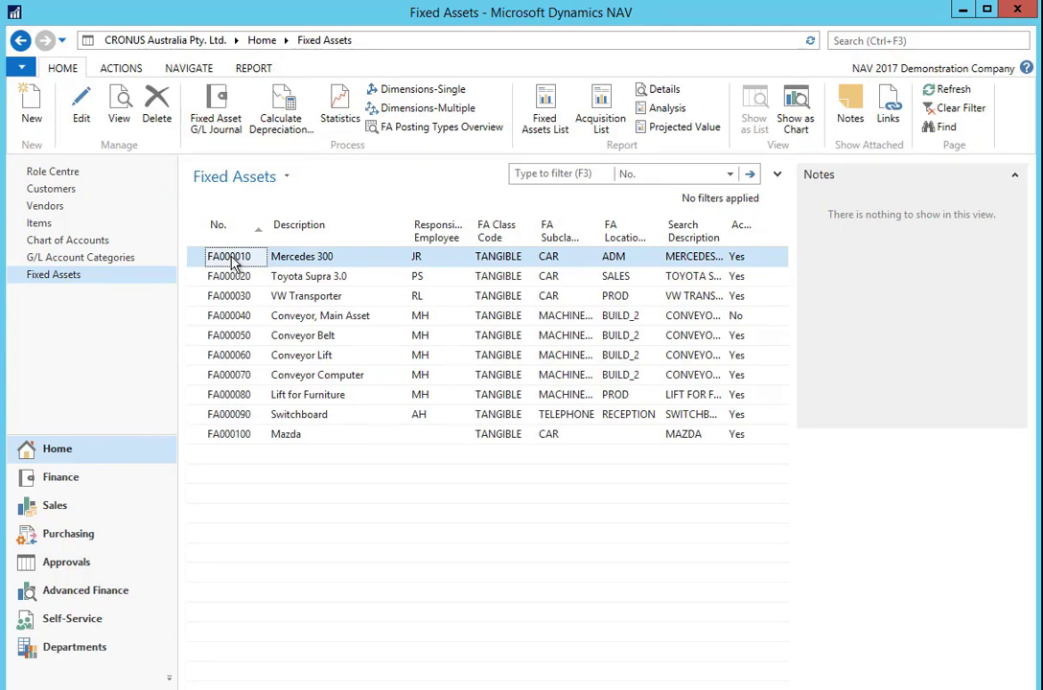
{"action": "double_click", "coordinate": [233, 264]}
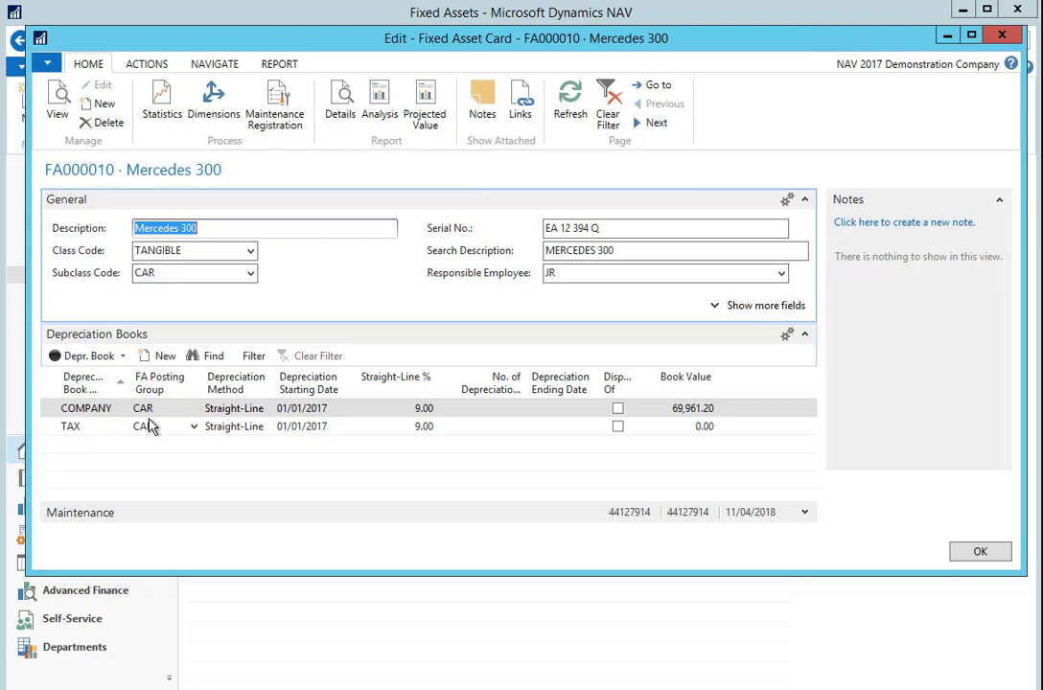
- Open FA000010's COMPANY ledger entries and review the December 2017 depreciation entry and available actions
{"action": "left_click", "coordinate": [702, 407]}
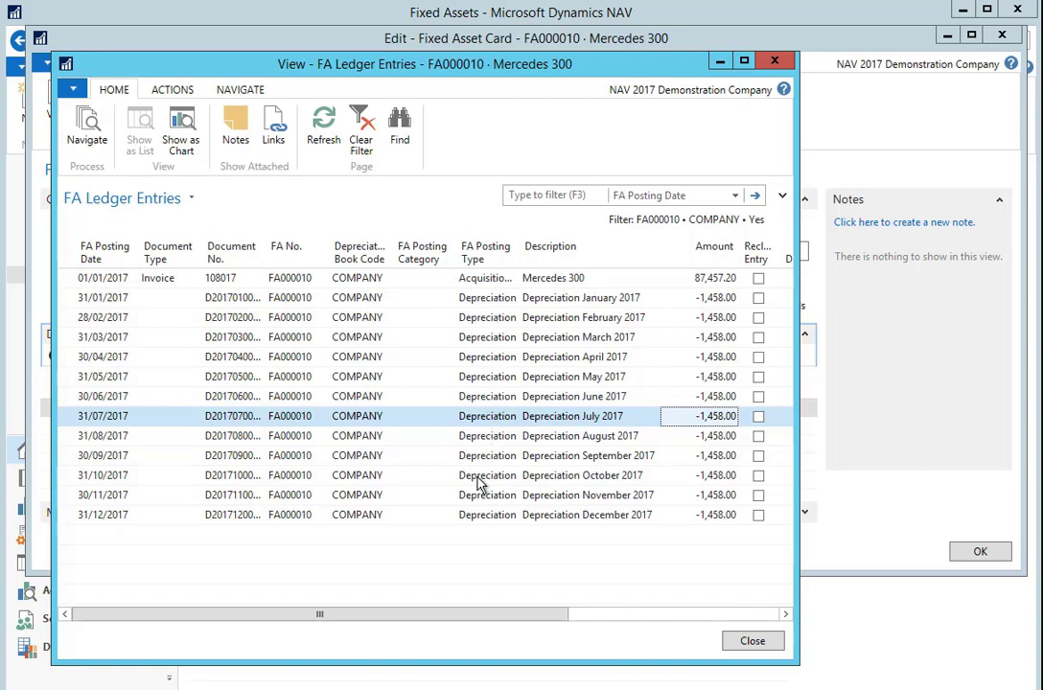
{"action": "left_click", "coordinate": [470, 513]}
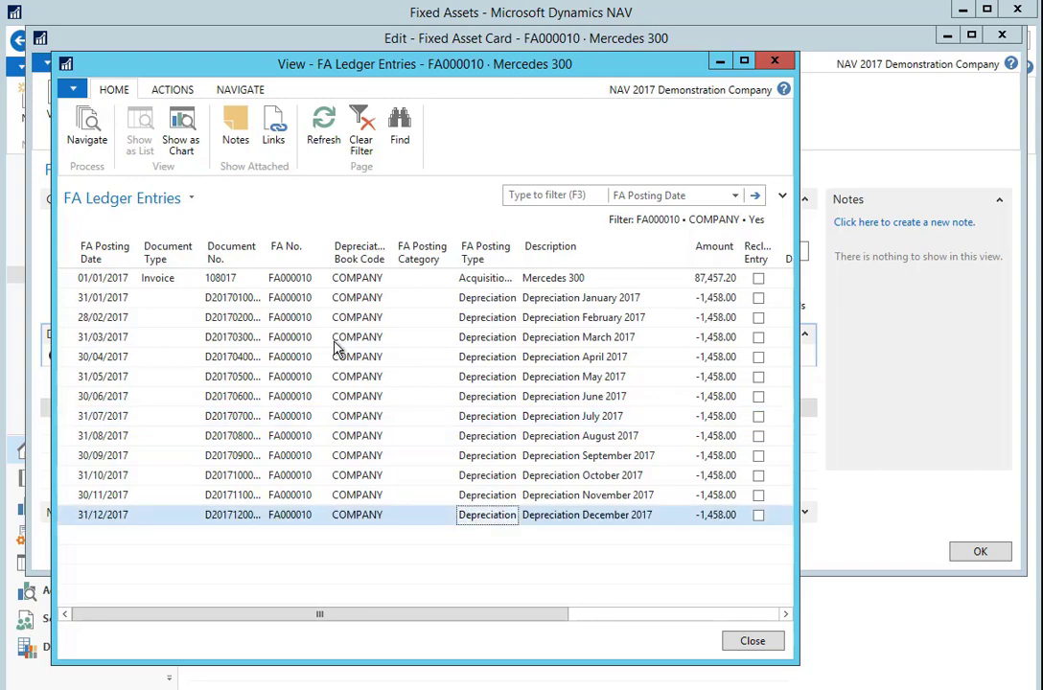
{"action": "left_click", "coordinate": [172, 92]}
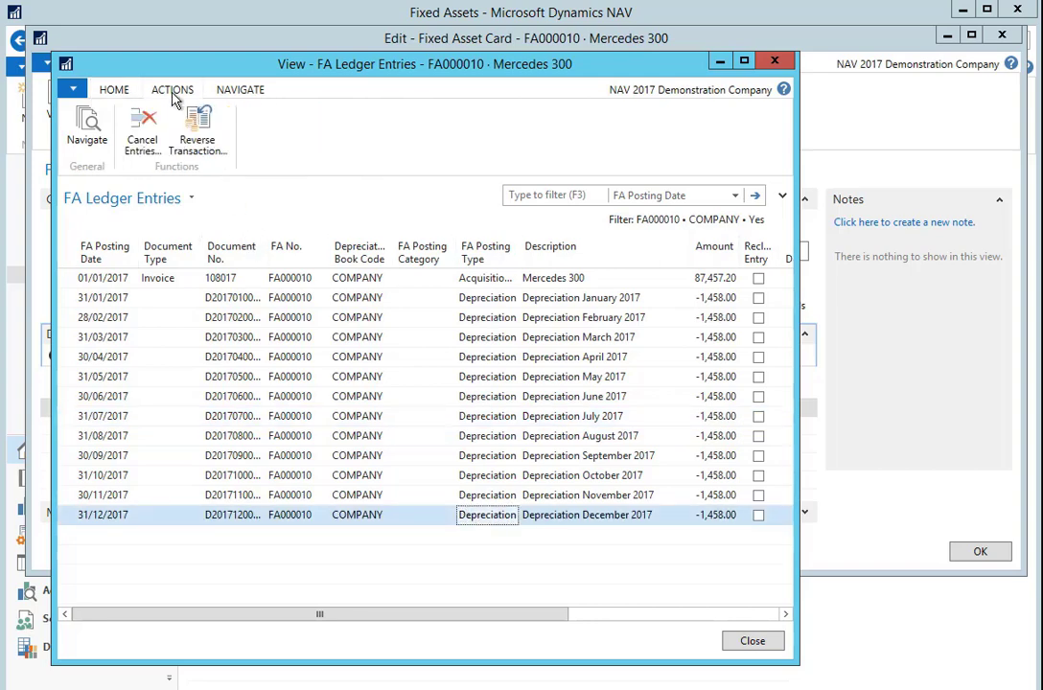
{"action": "left_click", "coordinate": [144, 135]}
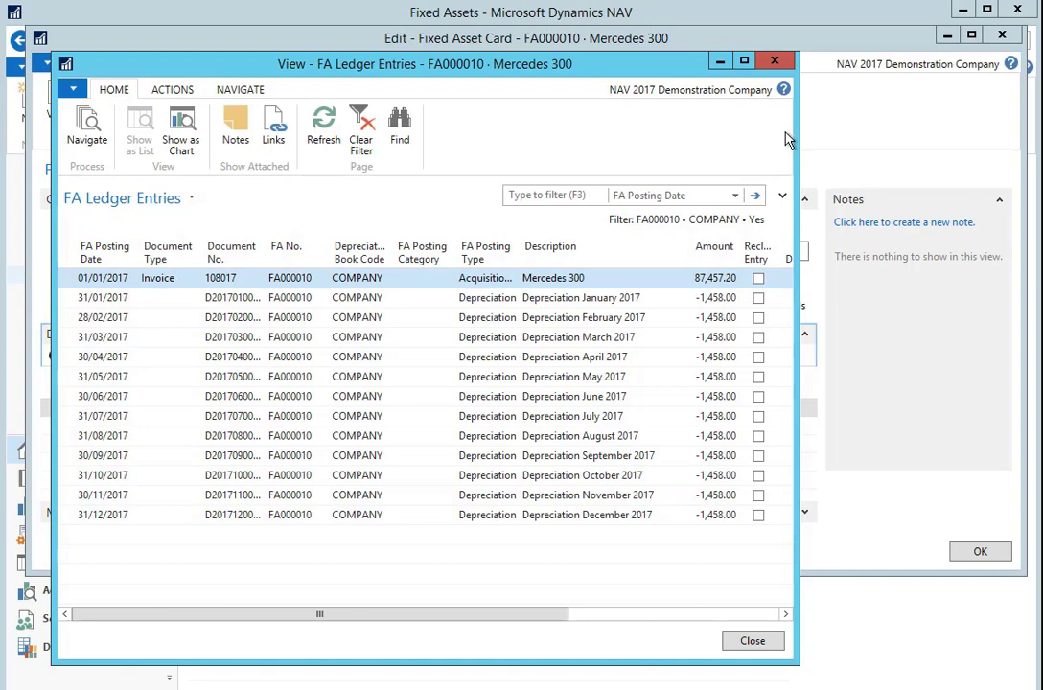
- Close the Mercedes ledger entries and card, then open the FA000140 Toyota card
{"action": "left_click", "coordinate": [776, 62]}
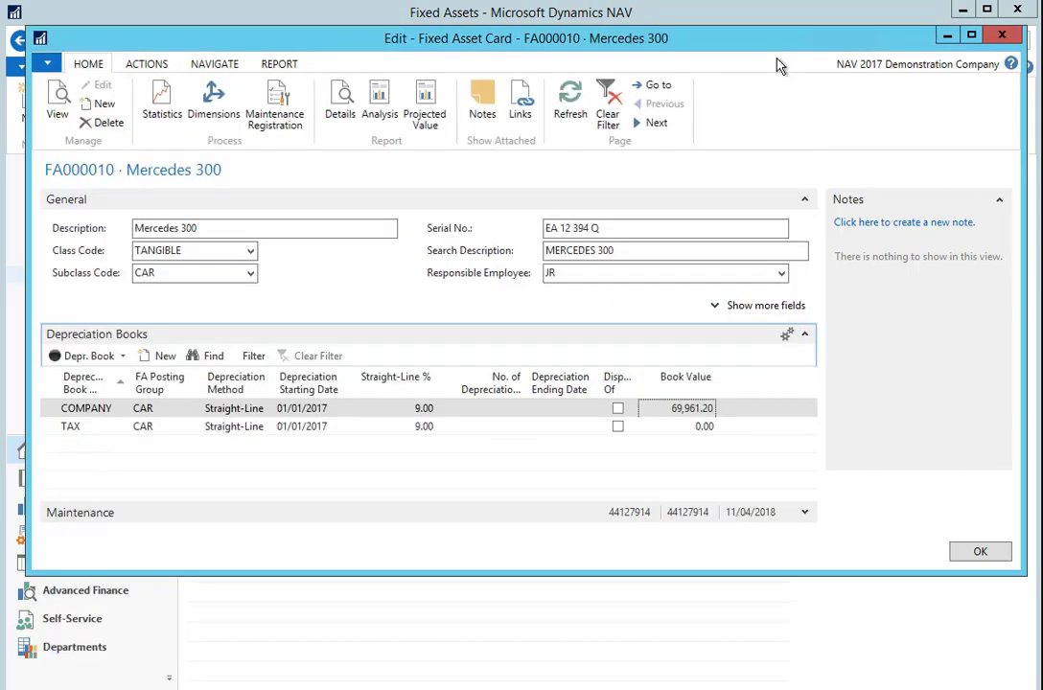
{"action": "left_click", "coordinate": [1002, 39]}
{"action": "left_click", "coordinate": [257, 462]}
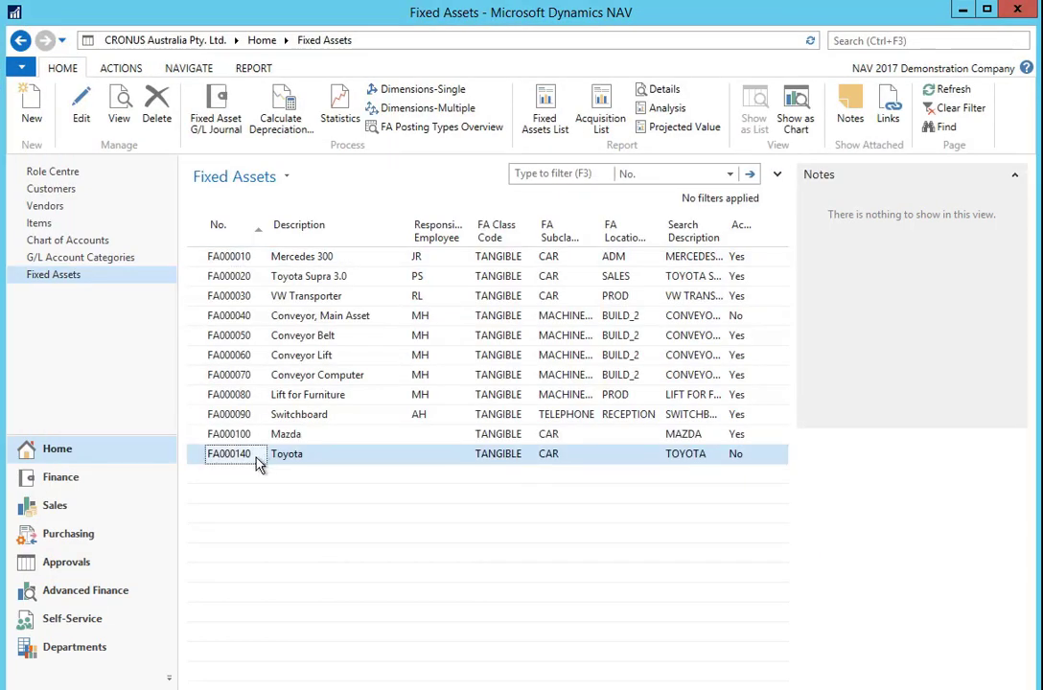
{"action": "double_click", "coordinate": [257, 462]}
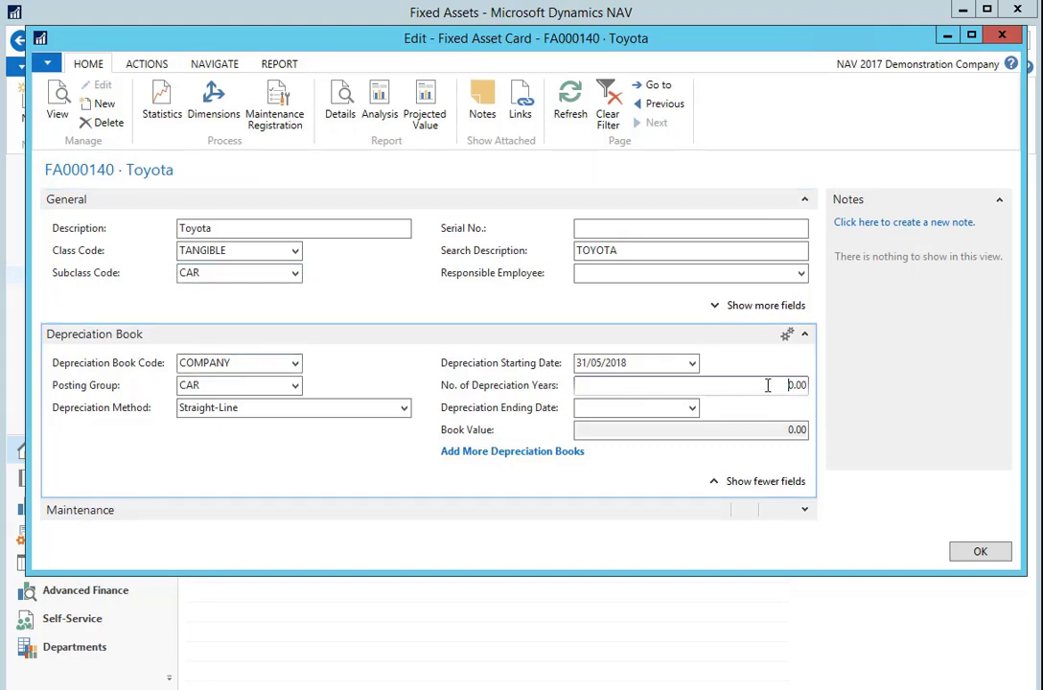
- Set the Toyota's No. of Depreciation Years to 10, ending 29/05/2028
{"action": "key", "text": "Delete"}
{"action": "key", "text": "Delete"}
{"action": "type", "text": "10."}
{"action": "key", "text": "Tab"}
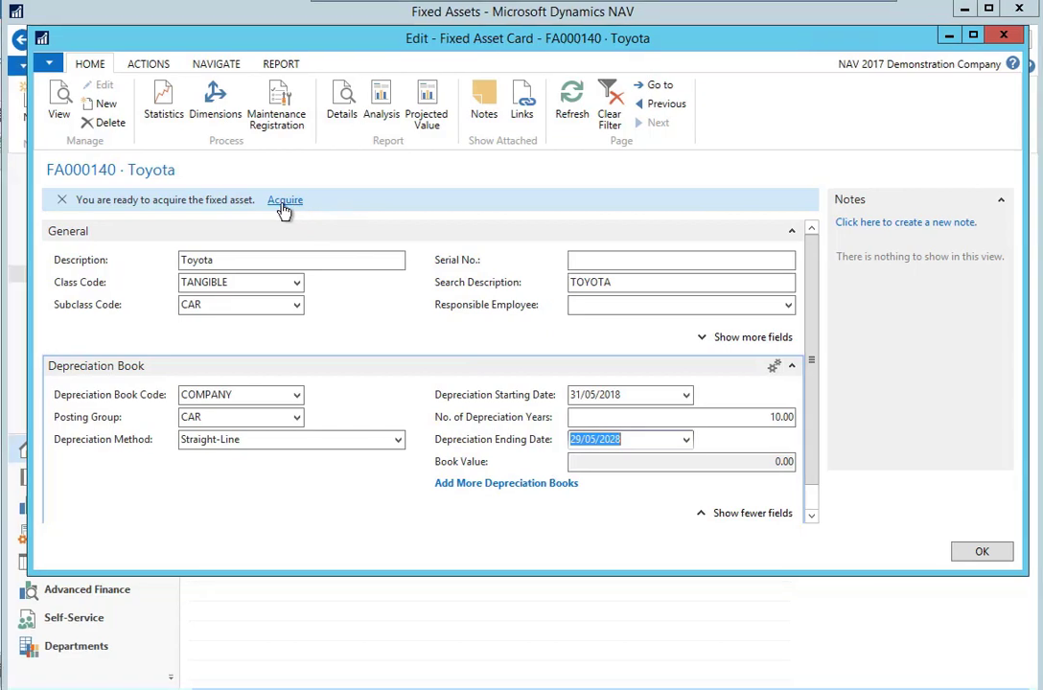
- In the Acquire wizard, enter acquisition cost 20,000.00 and balancing account 1310 Vehicles
{"action": "left_click", "coordinate": [283, 202]}
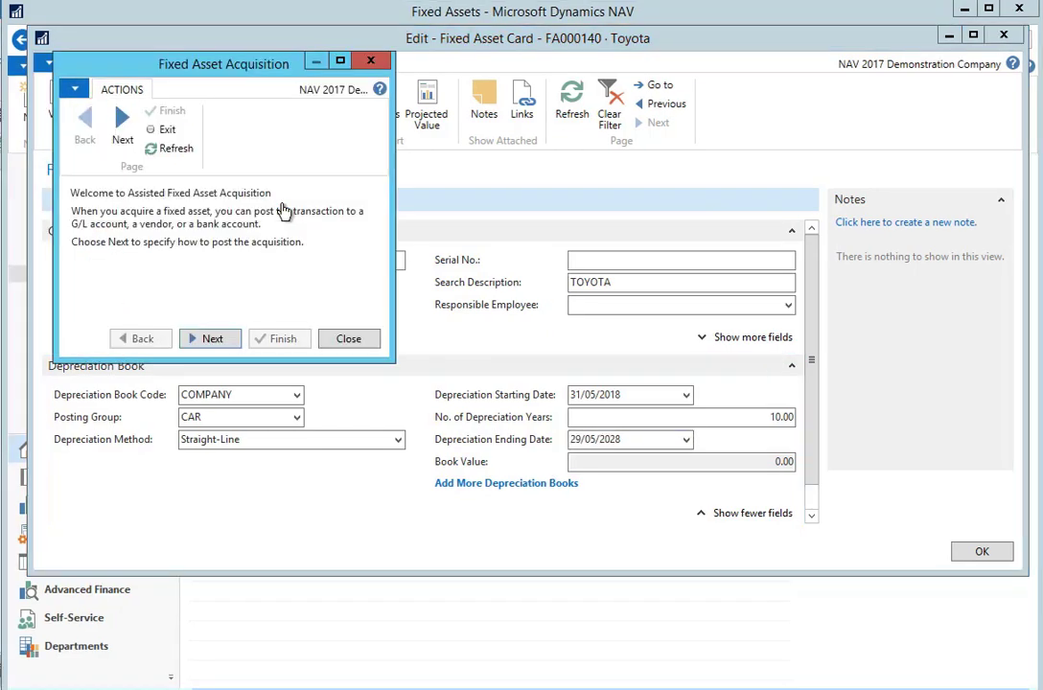
{"action": "left_click", "coordinate": [216, 338]}
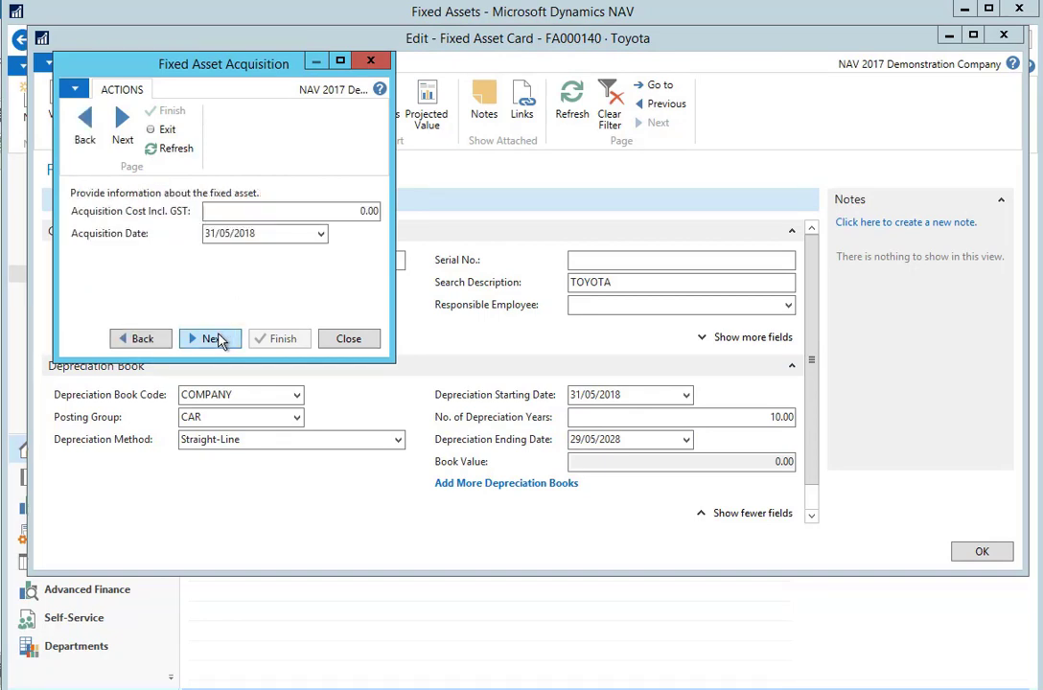
{"action": "left_click", "coordinate": [348, 212]}
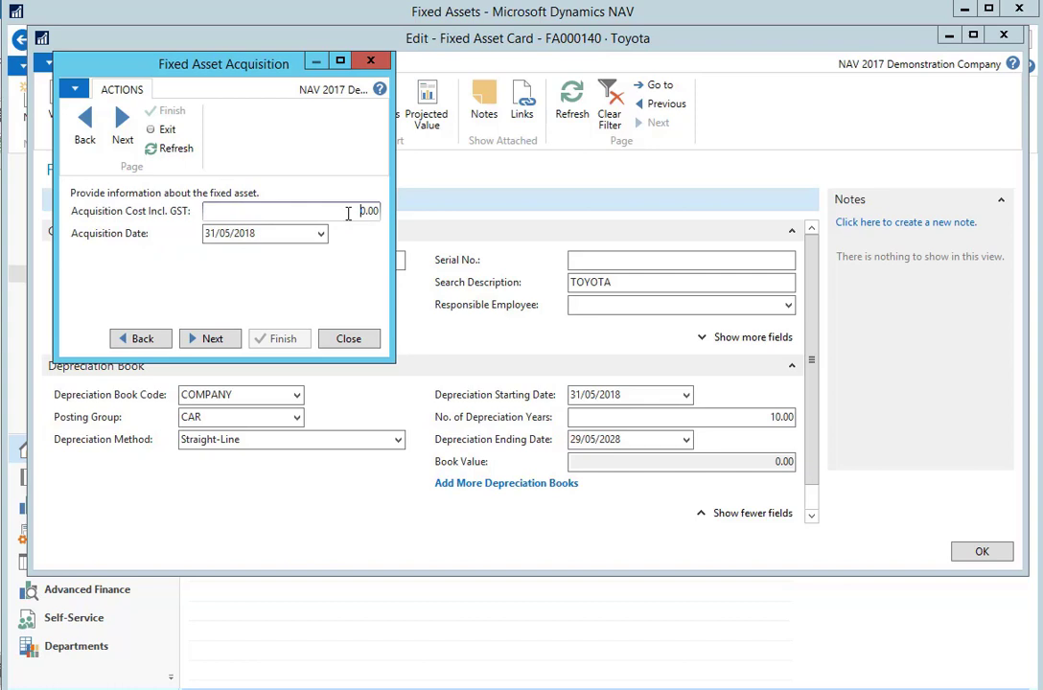
{"action": "type", "text": "2000"}
{"action": "left_click", "coordinate": [213, 341]}
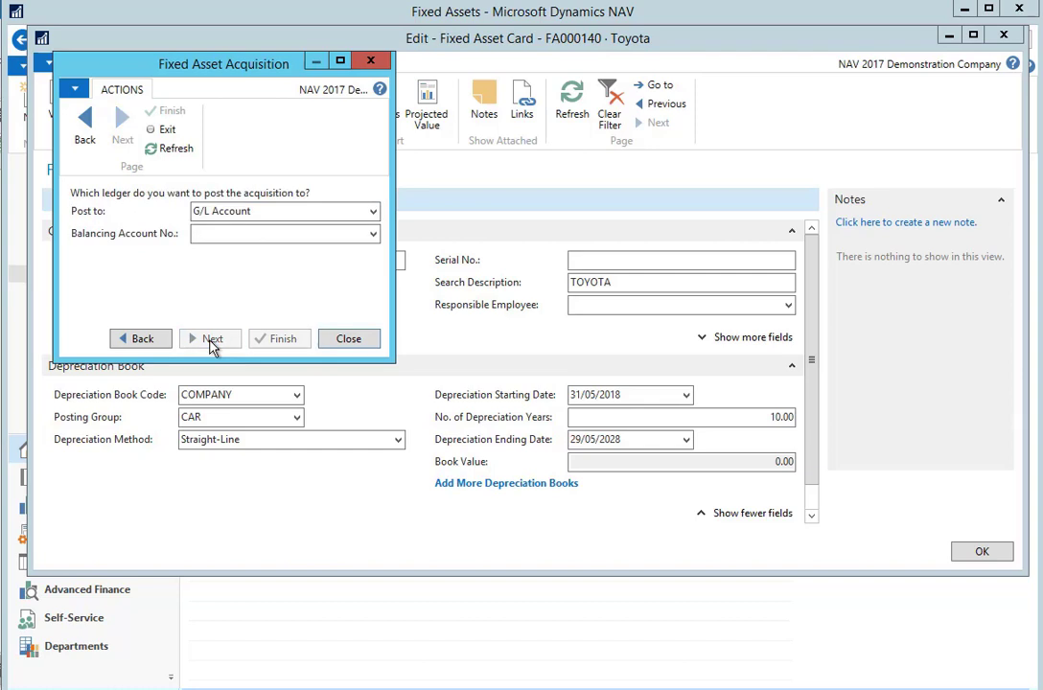
{"action": "left_click", "coordinate": [372, 234]}
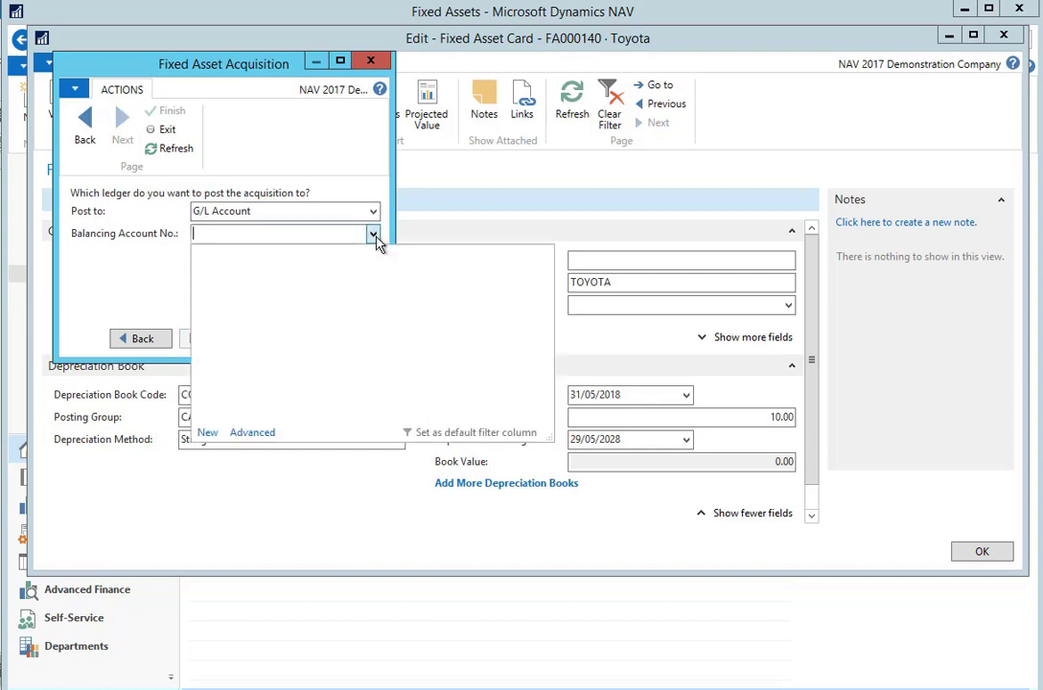
{"action": "scroll", "coordinate": [505, 380], "scroll_direction": "down", "scroll_amount": 3}
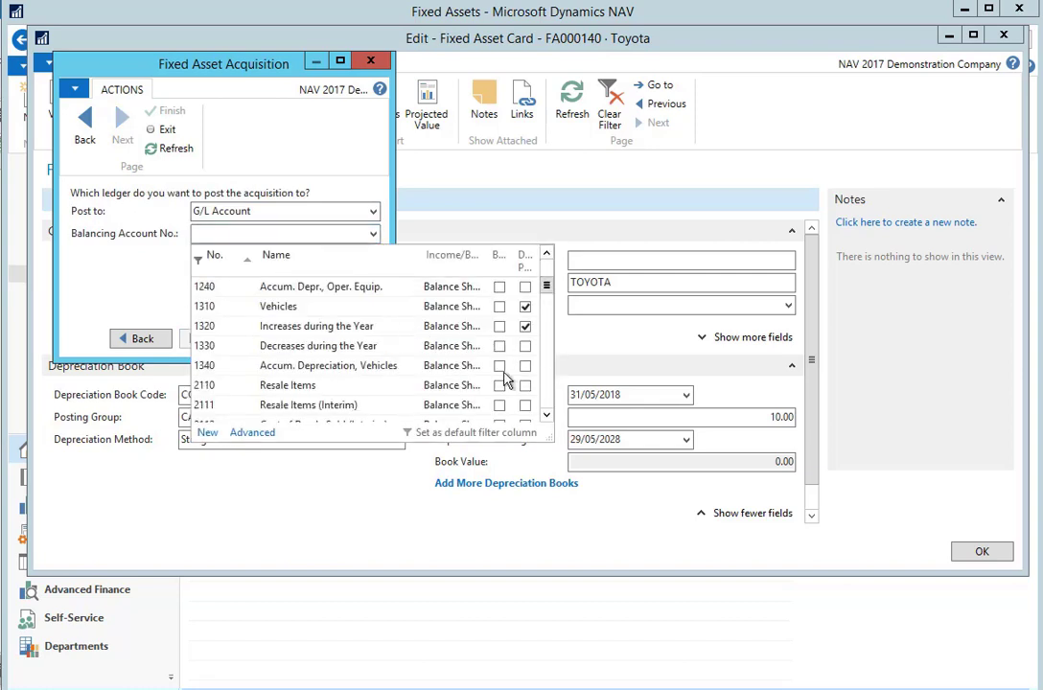
{"action": "left_click", "coordinate": [283, 306]}
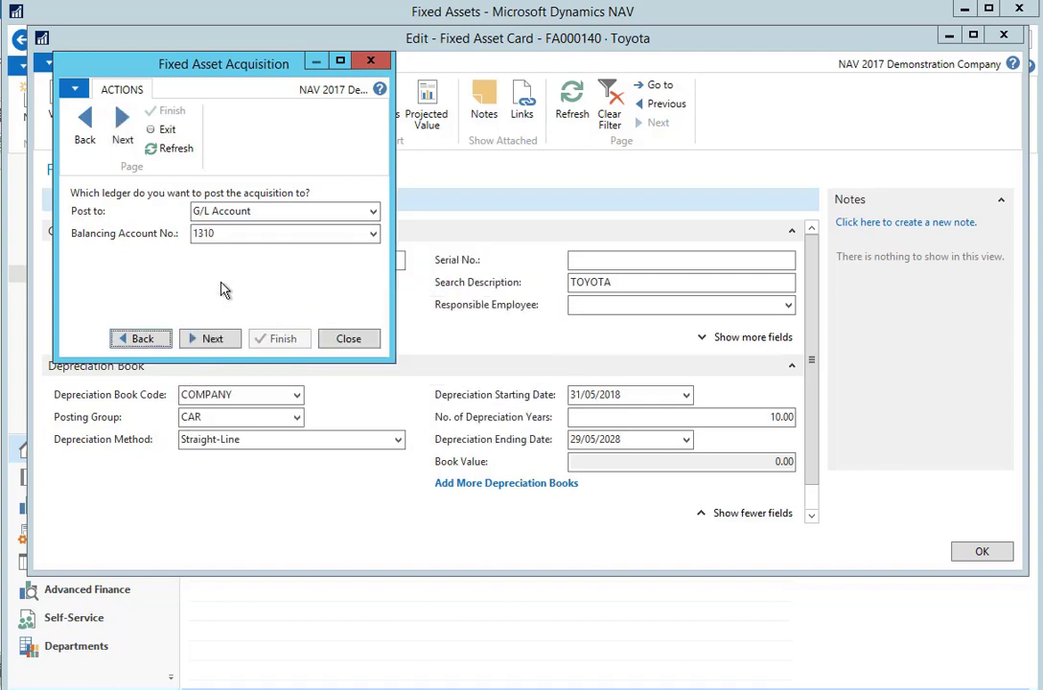
{"action": "left_click", "coordinate": [211, 341]}
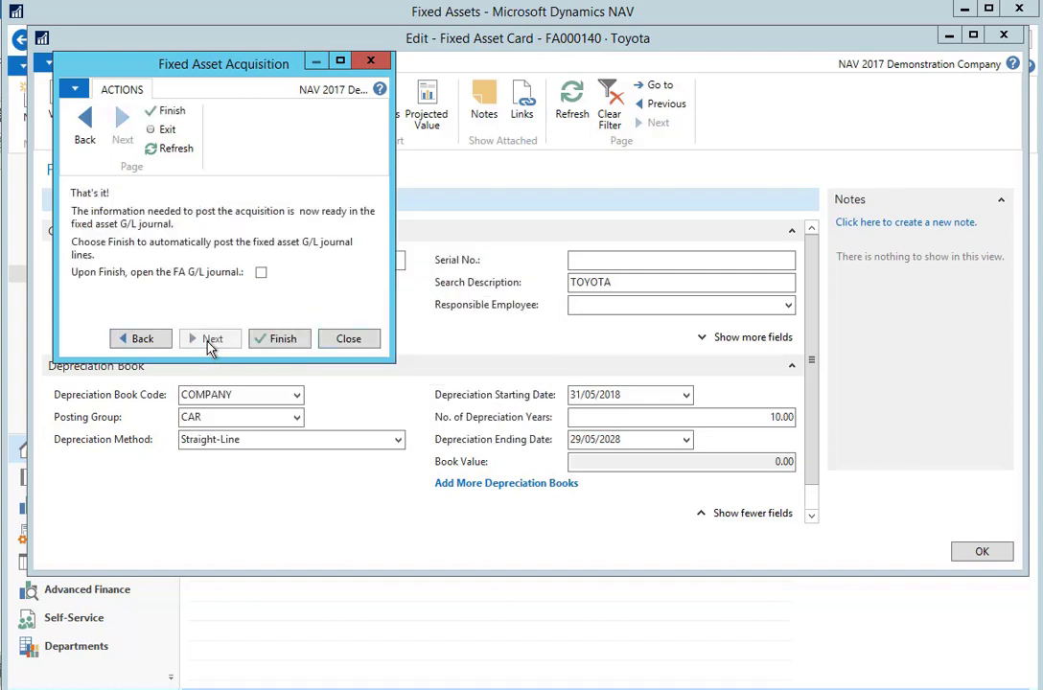
- Finish the acquisition into the FA G/L journal and post the 20,000.00 Toyota lines
{"action": "left_click", "coordinate": [259, 273]}
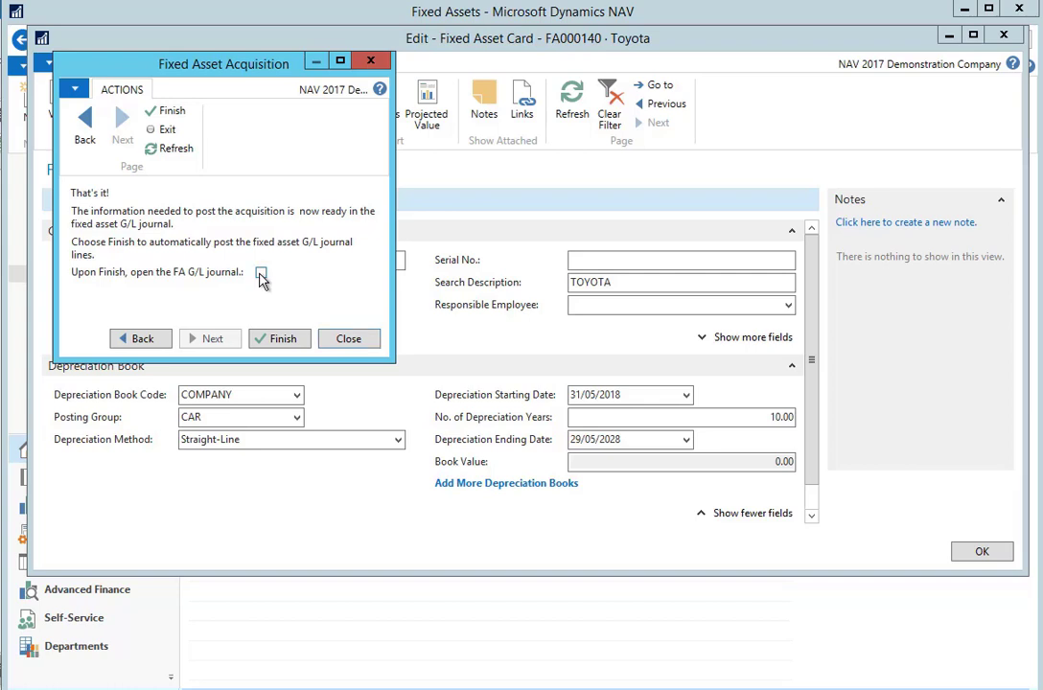
{"action": "left_click", "coordinate": [283, 341]}
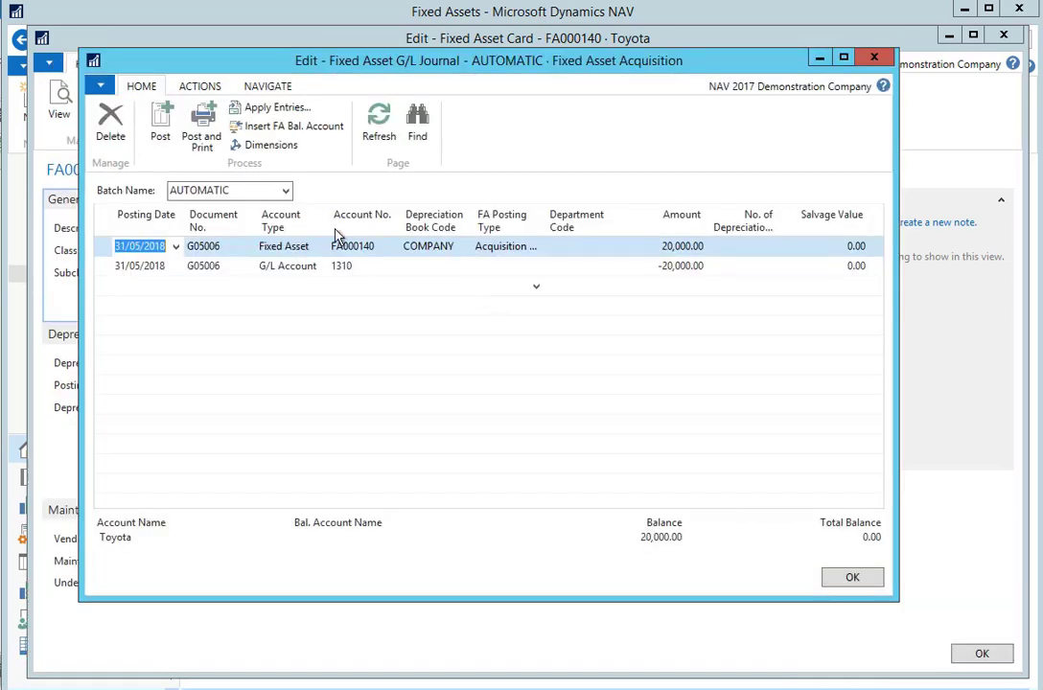
{"action": "left_click", "coordinate": [161, 113]}
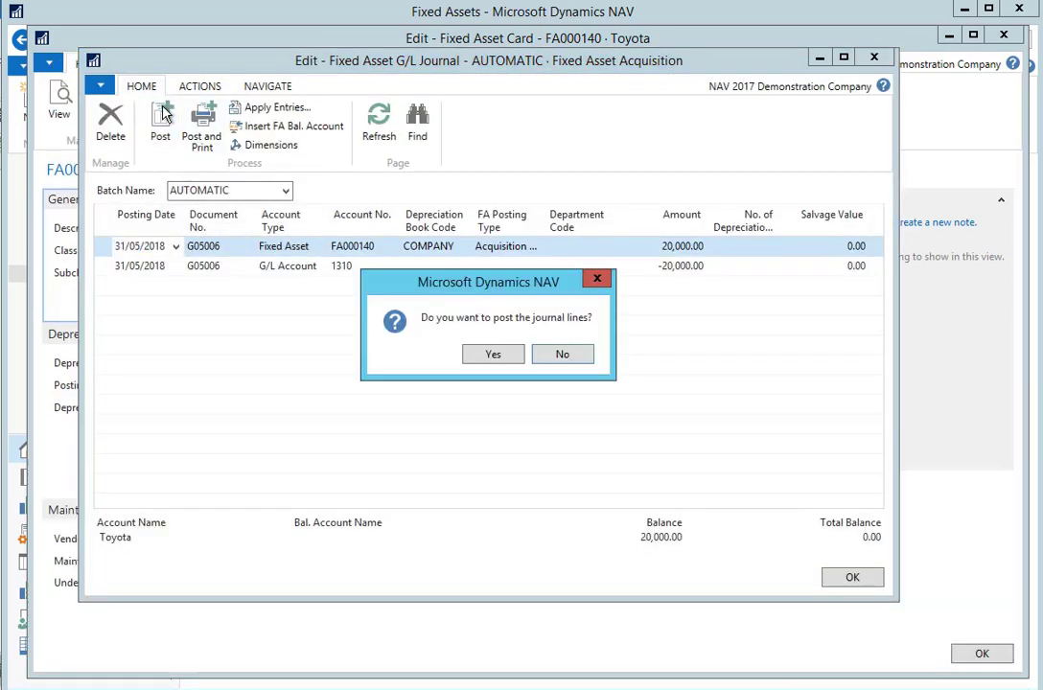
{"action": "left_click", "coordinate": [487, 356]}
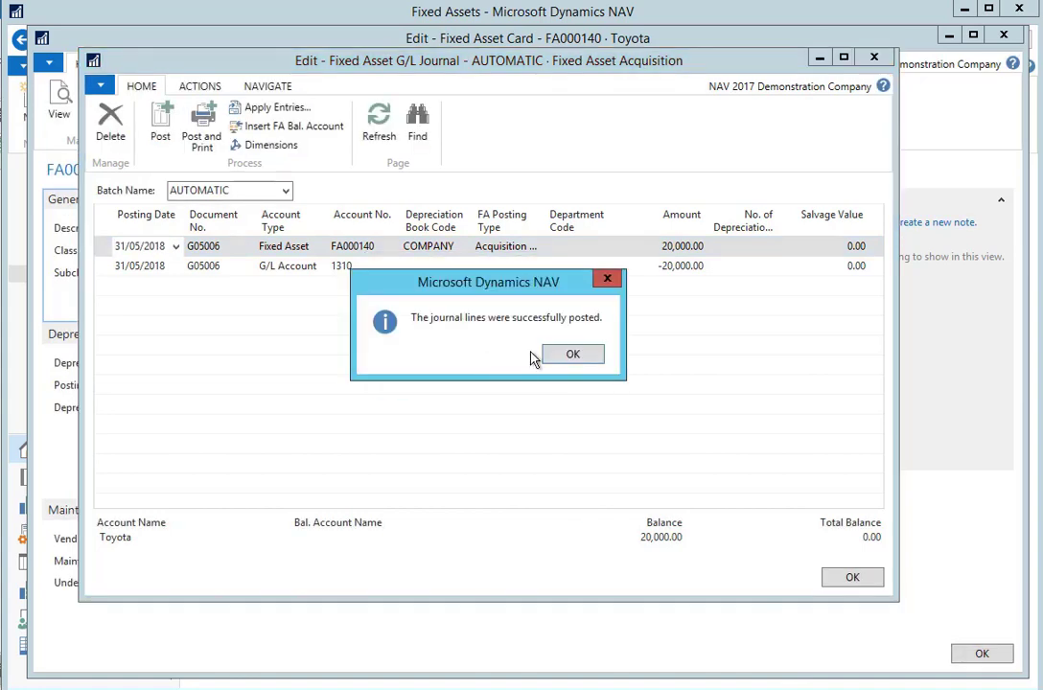
{"action": "left_click", "coordinate": [573, 354]}
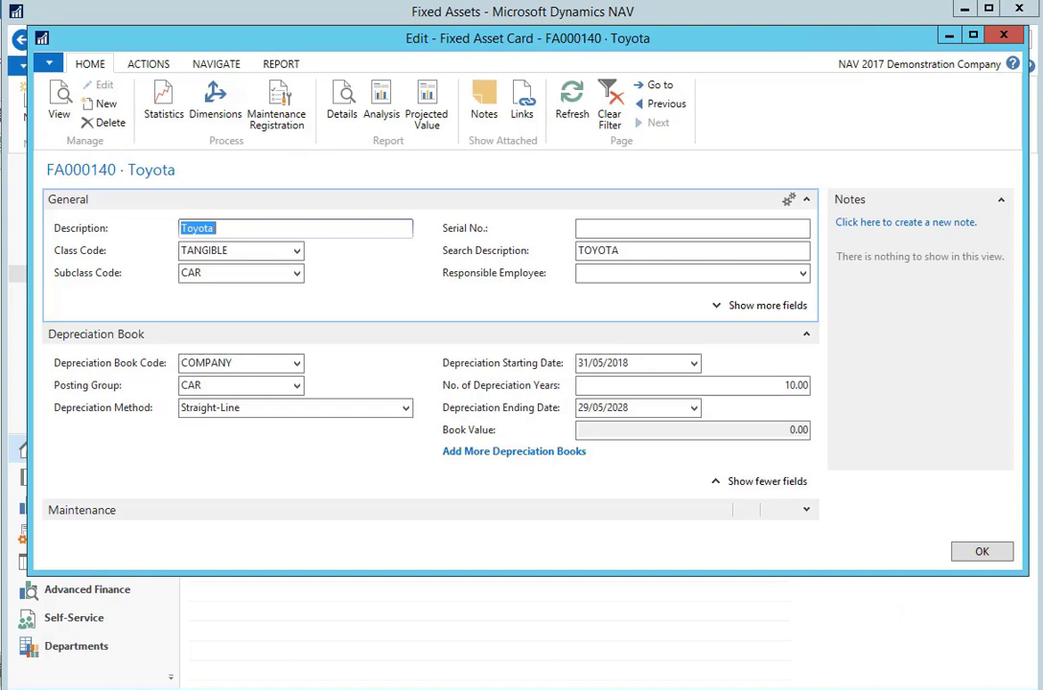
- Copy the Toyota asset 10 times as FA000150–FA000240 and close its card
{"action": "left_click", "coordinate": [149, 63]}
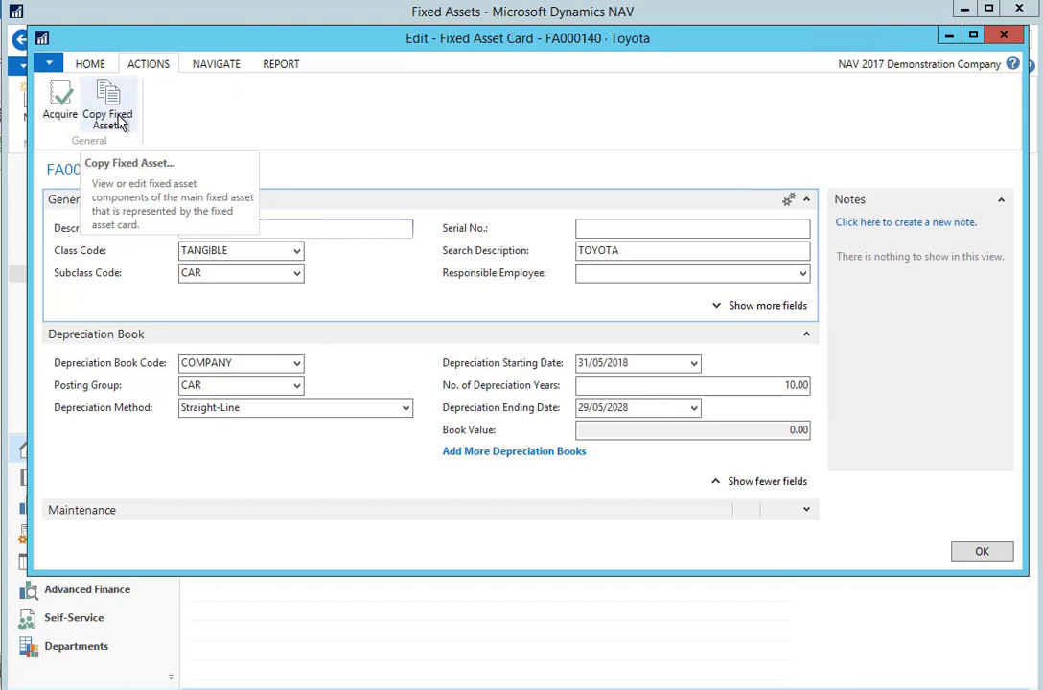
{"action": "left_click", "coordinate": [119, 123]}
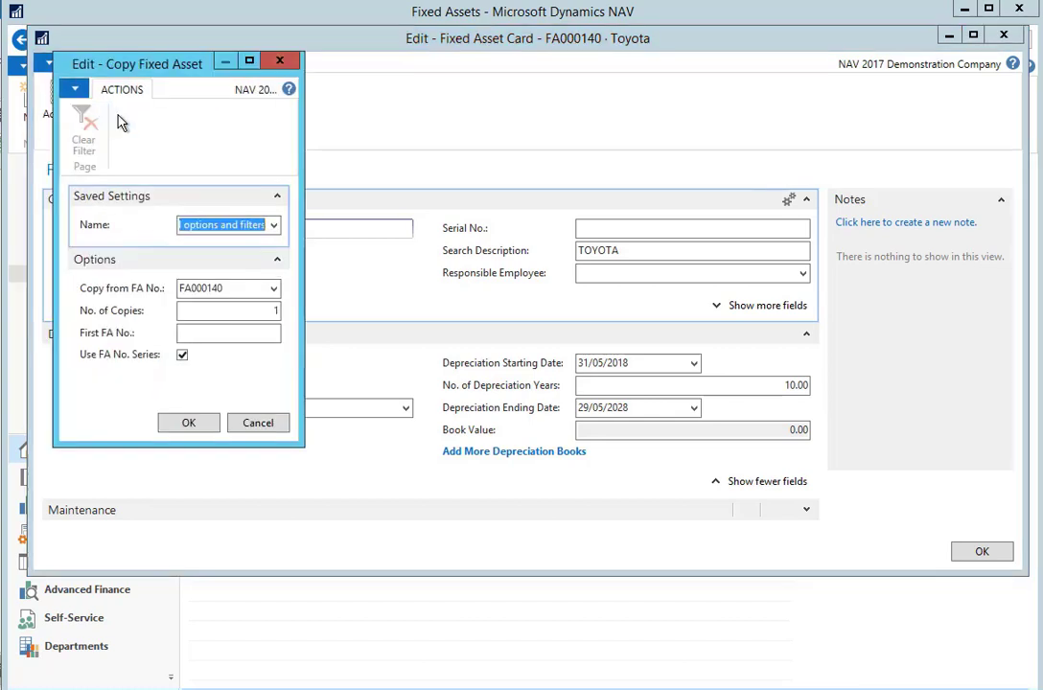
{"action": "left_click", "coordinate": [267, 317]}
{"action": "type", "text": "0"}
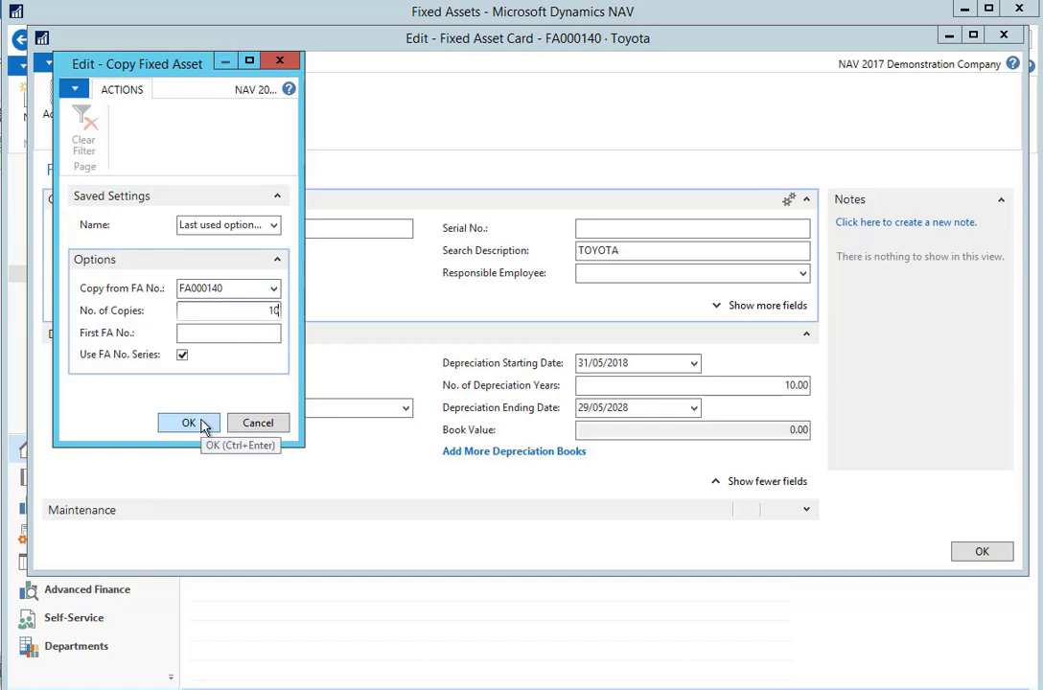
{"action": "left_click", "coordinate": [189, 423]}
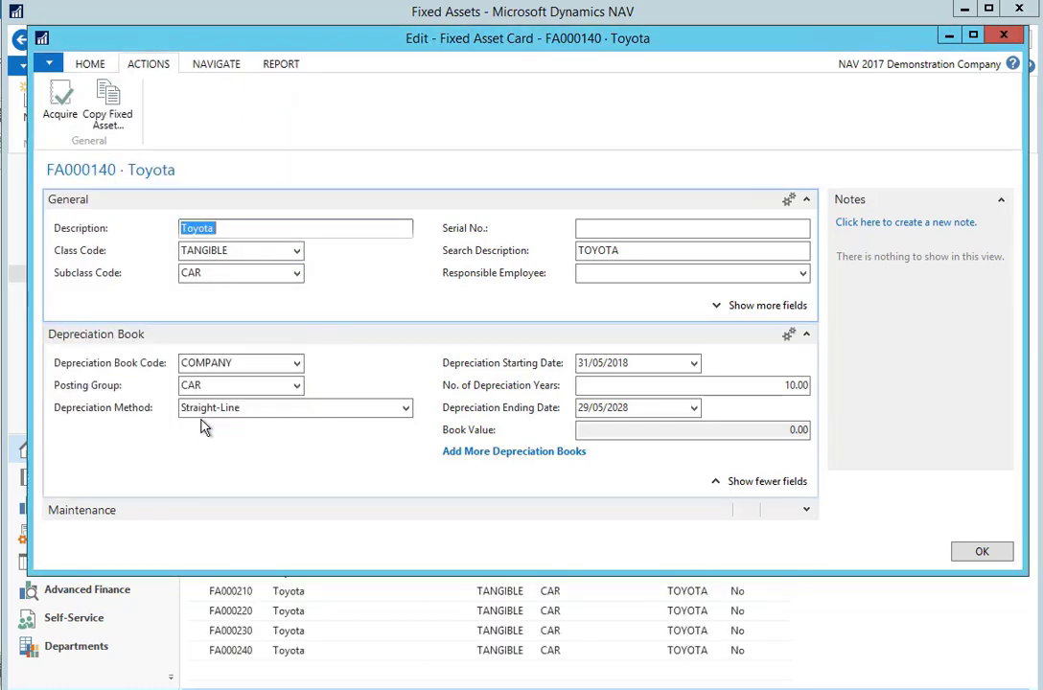
{"action": "left_click", "coordinate": [1003, 35]}
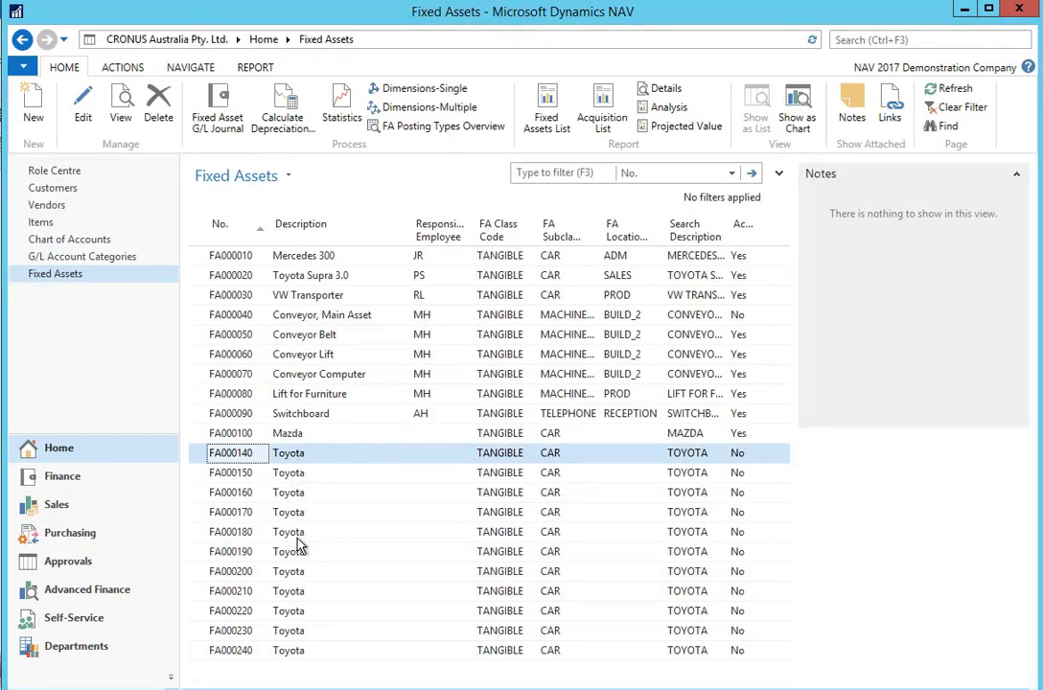
{"action": "left_click", "coordinate": [235, 436]}
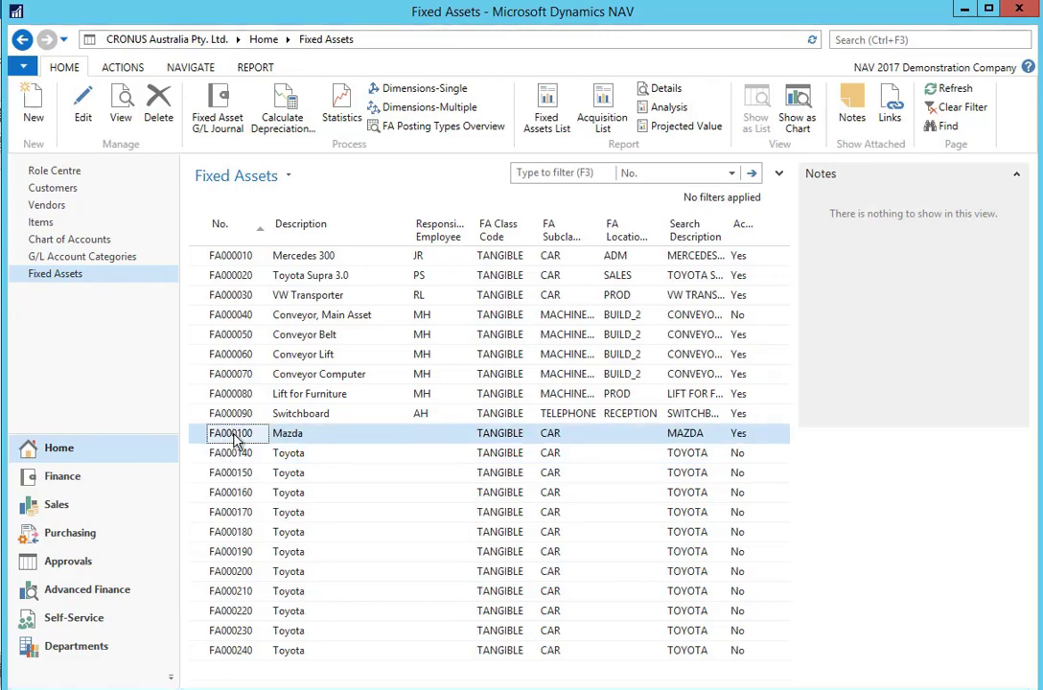
{"action": "double_click", "coordinate": [235, 436]}
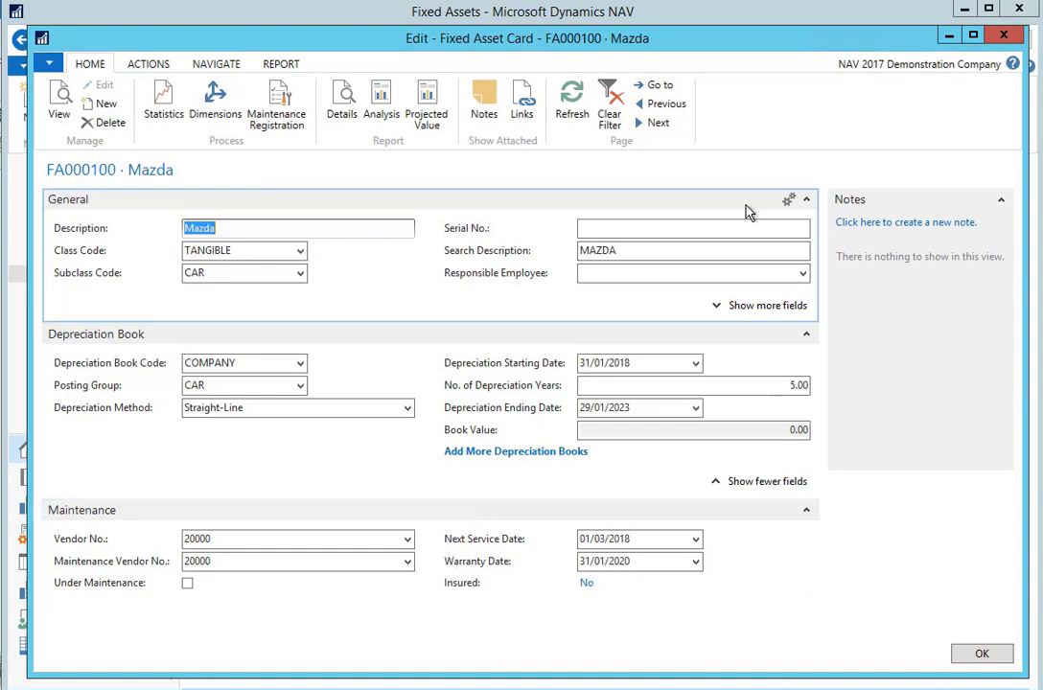
{"action": "left_click", "coordinate": [1004, 37]}
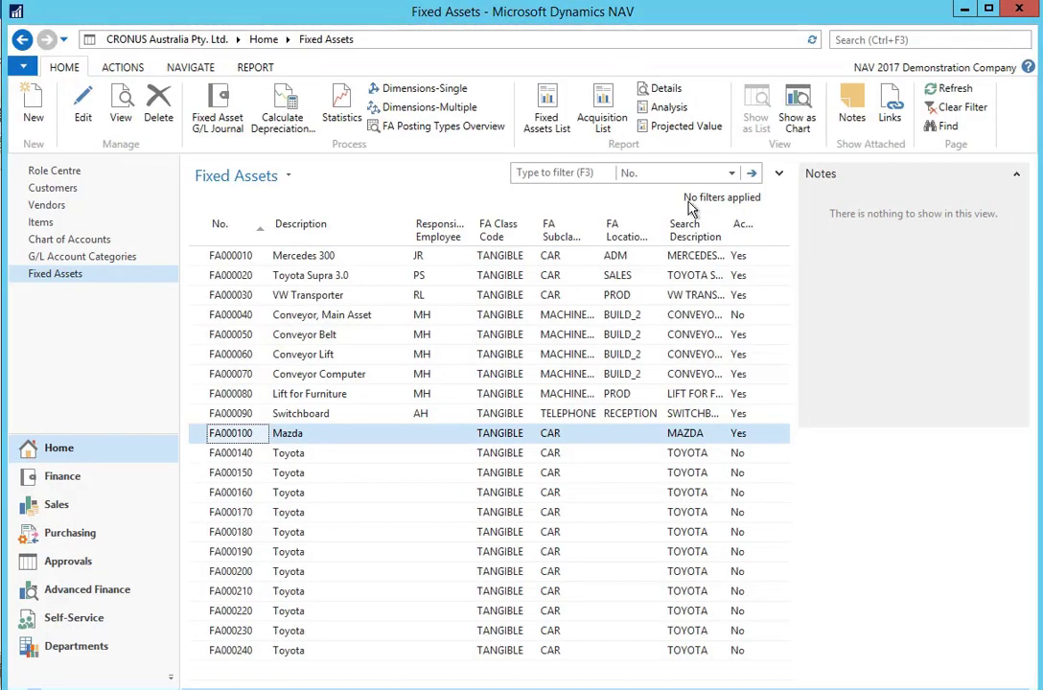
{"action": "left_click", "coordinate": [304, 320]}
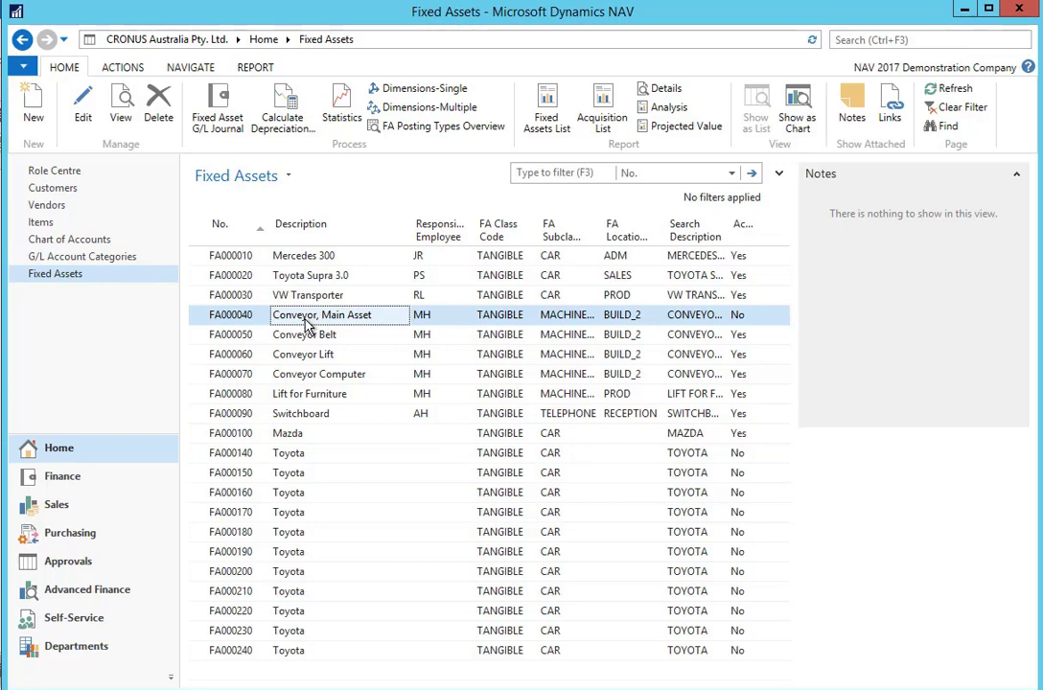
{"action": "double_click", "coordinate": [305, 324]}
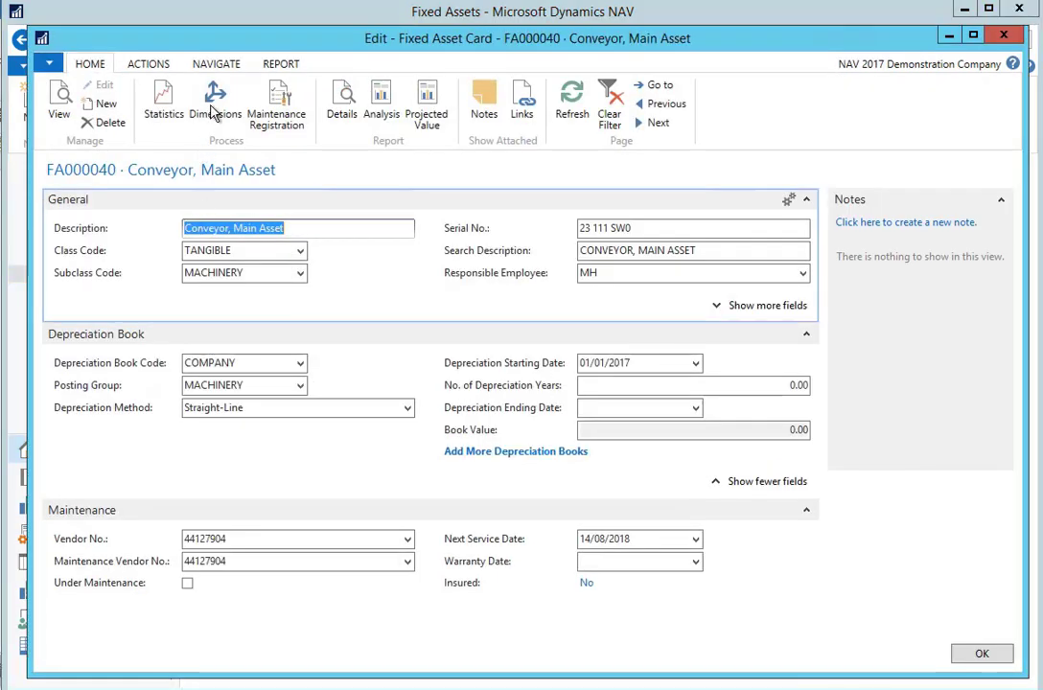
{"action": "left_click", "coordinate": [226, 65]}
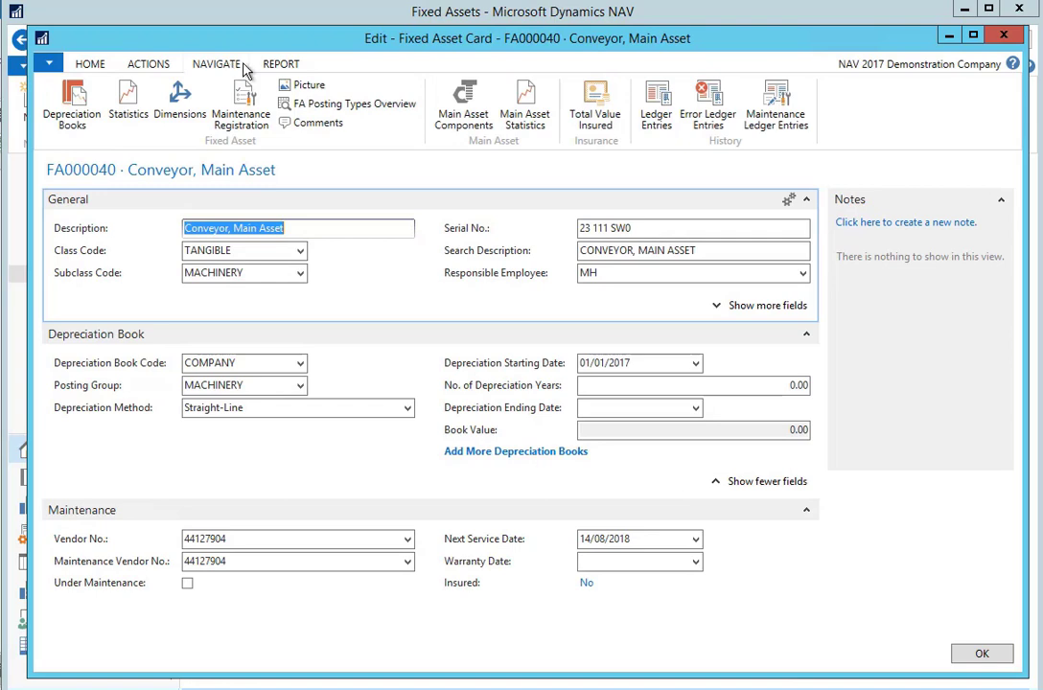
{"action": "left_click", "coordinate": [463, 116]}
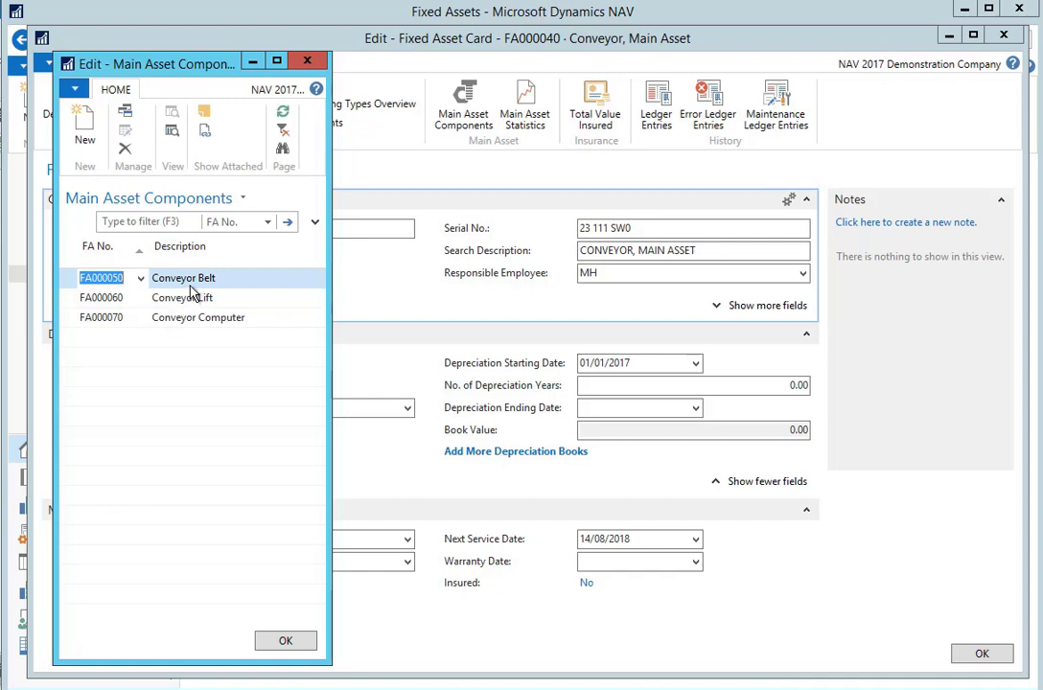
{"action": "left_click", "coordinate": [306, 63]}
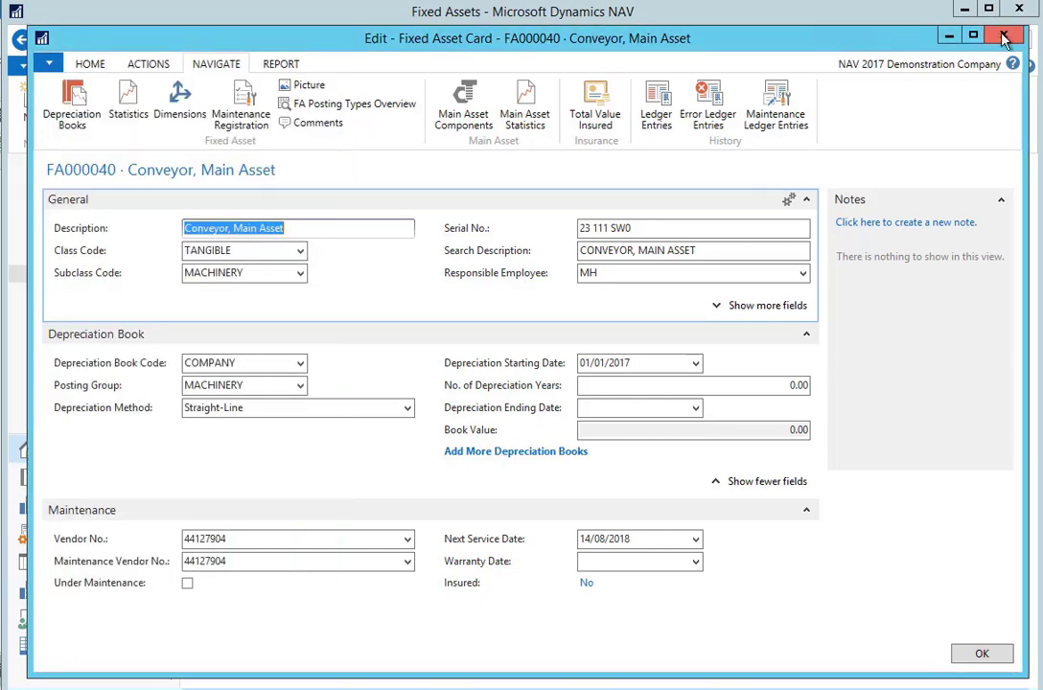
{"action": "left_click", "coordinate": [1003, 38]}
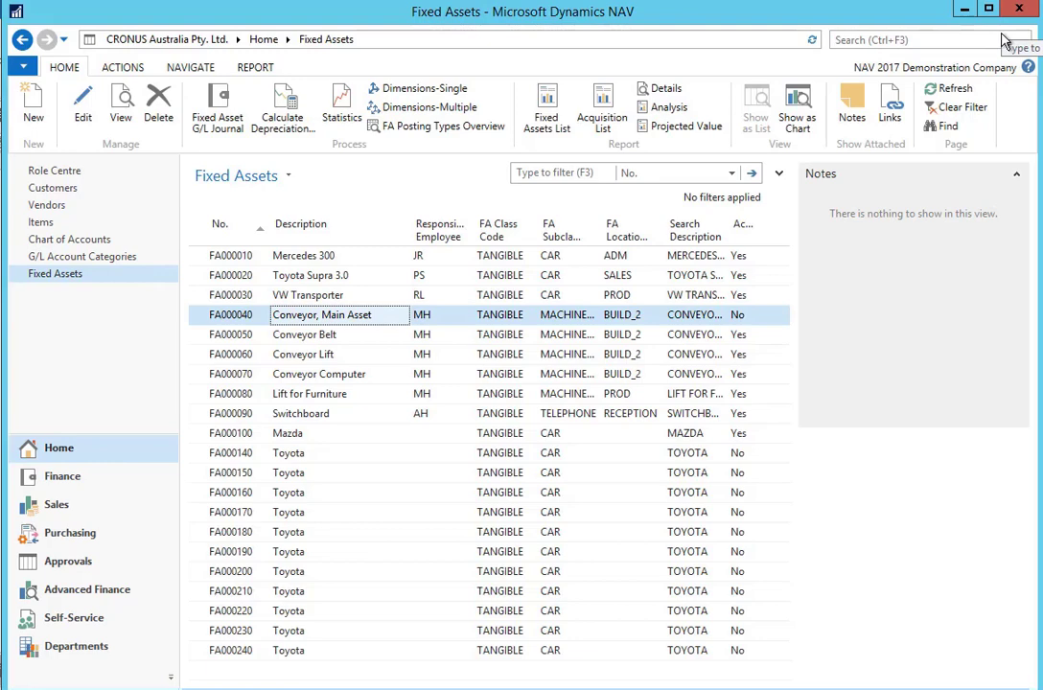
- Run Calculate Depreciation with posting description 'Dep May 18', producing 8 journal lines
{"action": "left_click", "coordinate": [284, 113]}
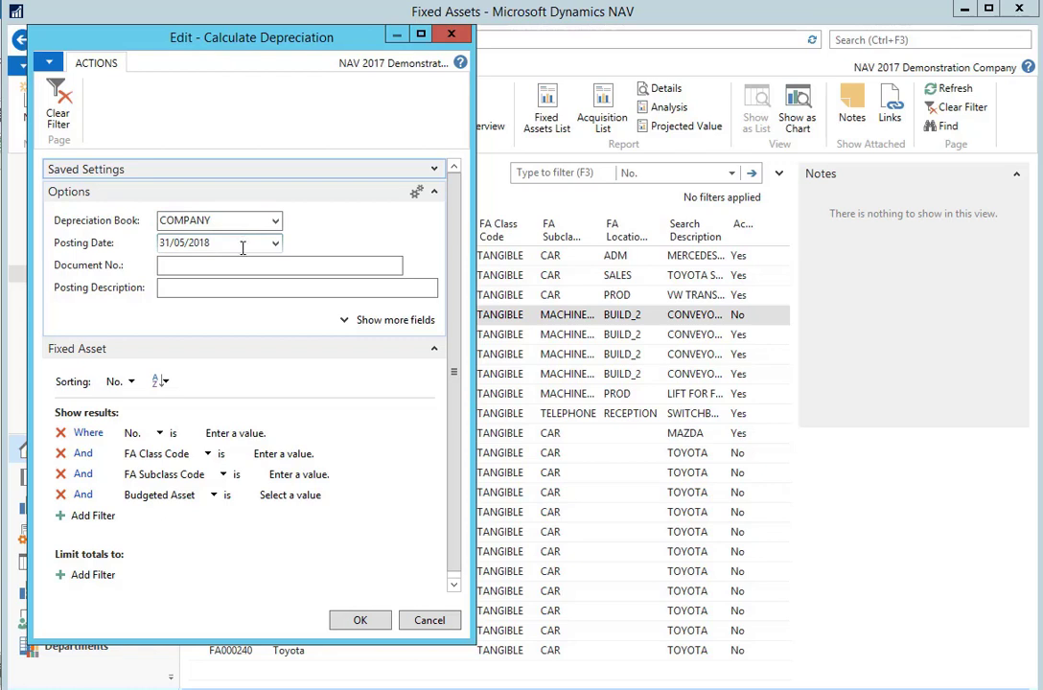
{"action": "left_click", "coordinate": [242, 286]}
{"action": "type", "text": "Dep May 18"}
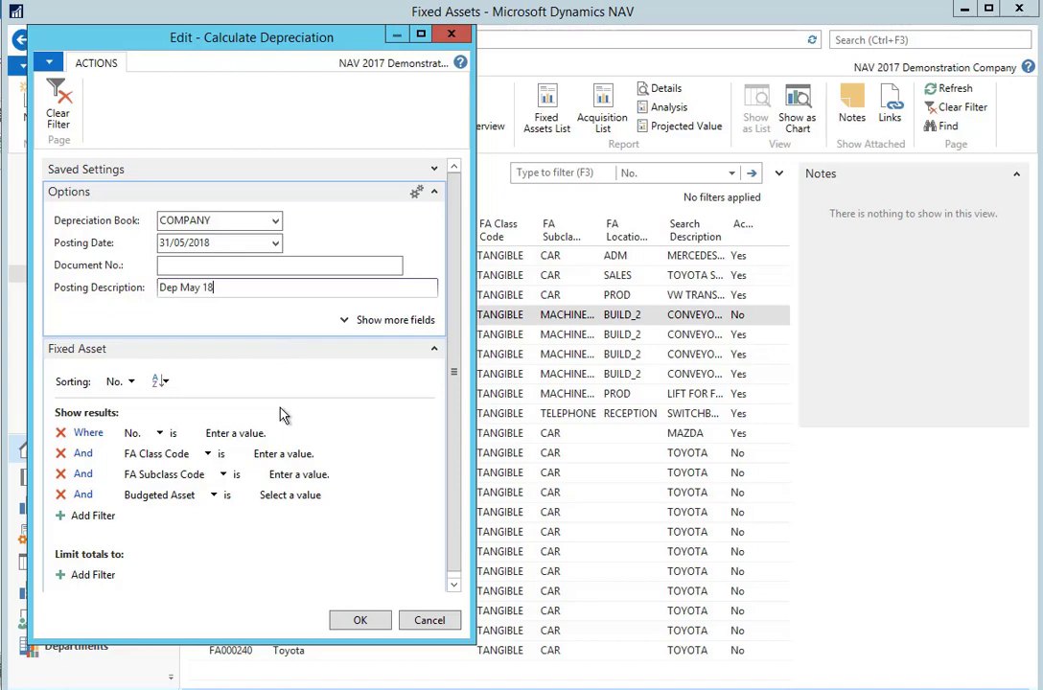
{"action": "left_click", "coordinate": [362, 621]}
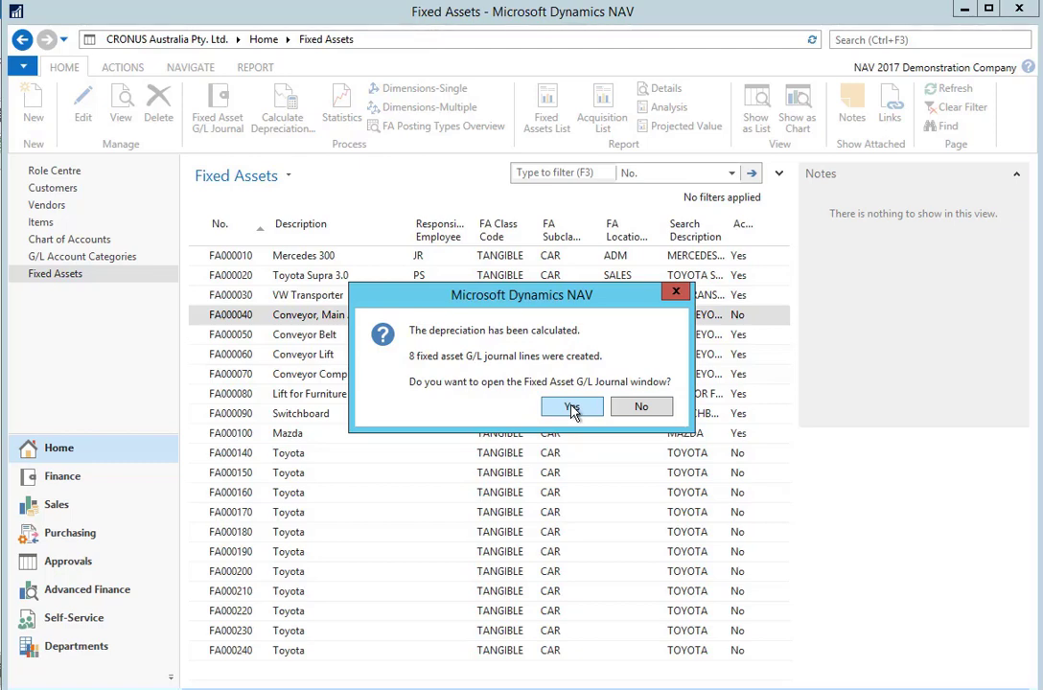
- Open the FA G/L journal and post the eight May 2018 depreciation lines
{"action": "left_click", "coordinate": [572, 409]}
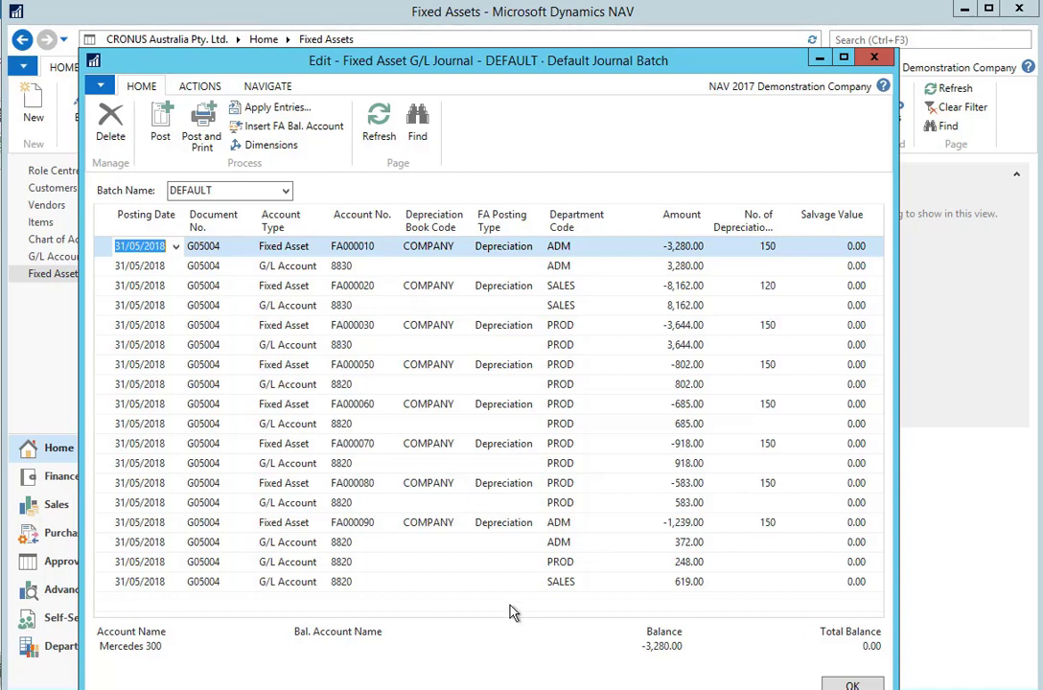
{"action": "left_click", "coordinate": [161, 130]}
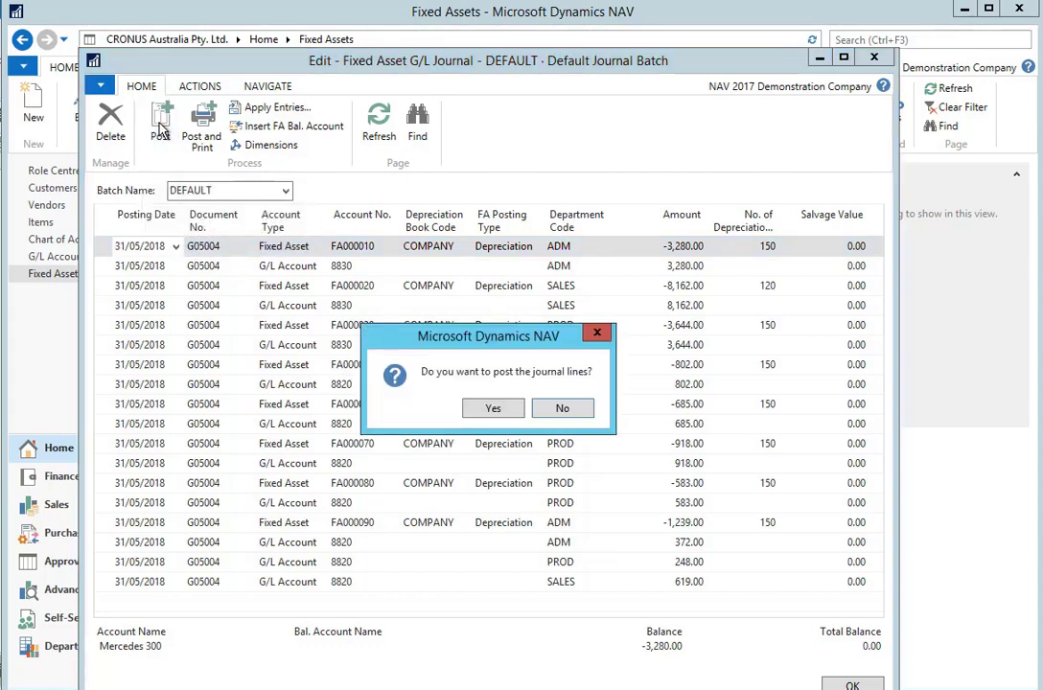
{"action": "left_click", "coordinate": [494, 409]}
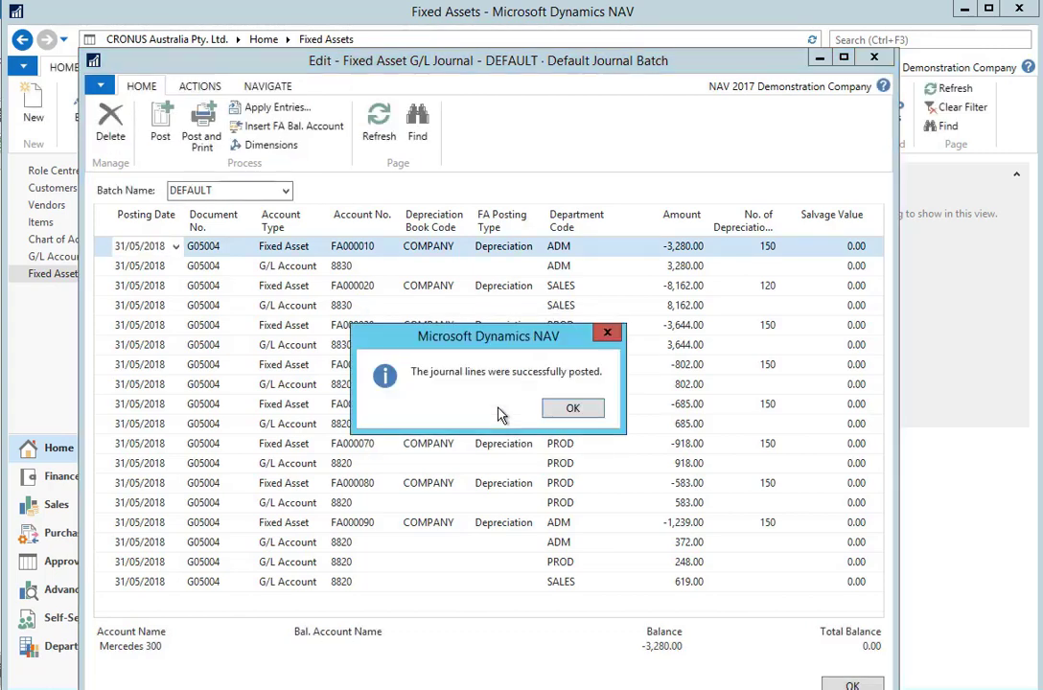
{"action": "left_click", "coordinate": [559, 415]}
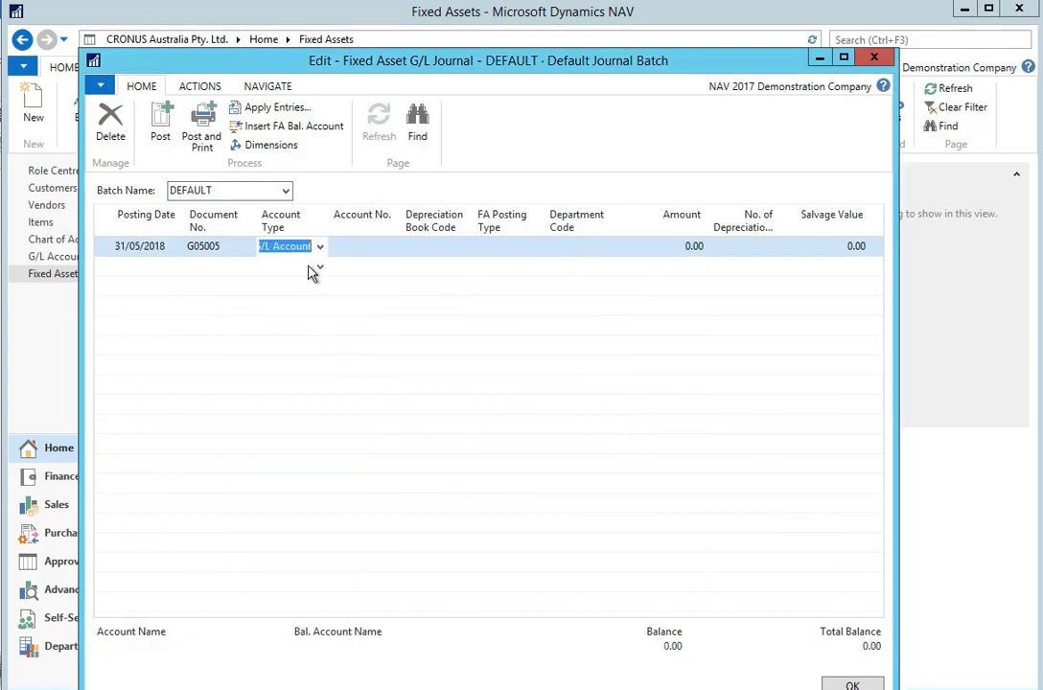
- Enter a Fixed Asset Disposal line for FA000020 Toyota Supra 3.0 at amount 0.00 and post it
{"action": "type", "text": "fixed"}
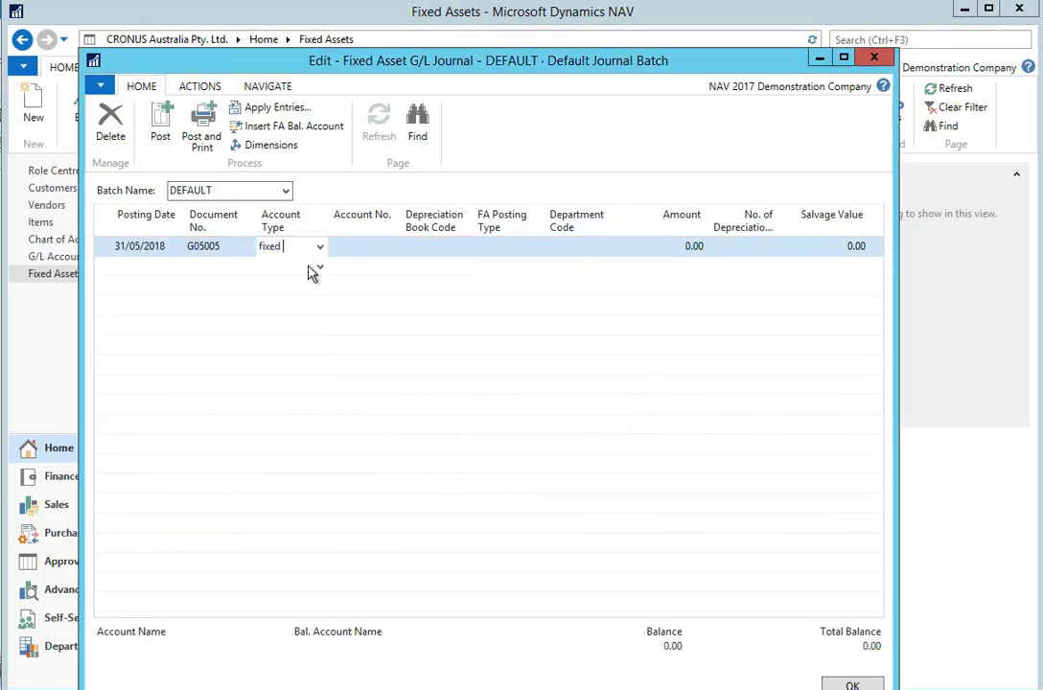
{"action": "key", "text": "Tab"}
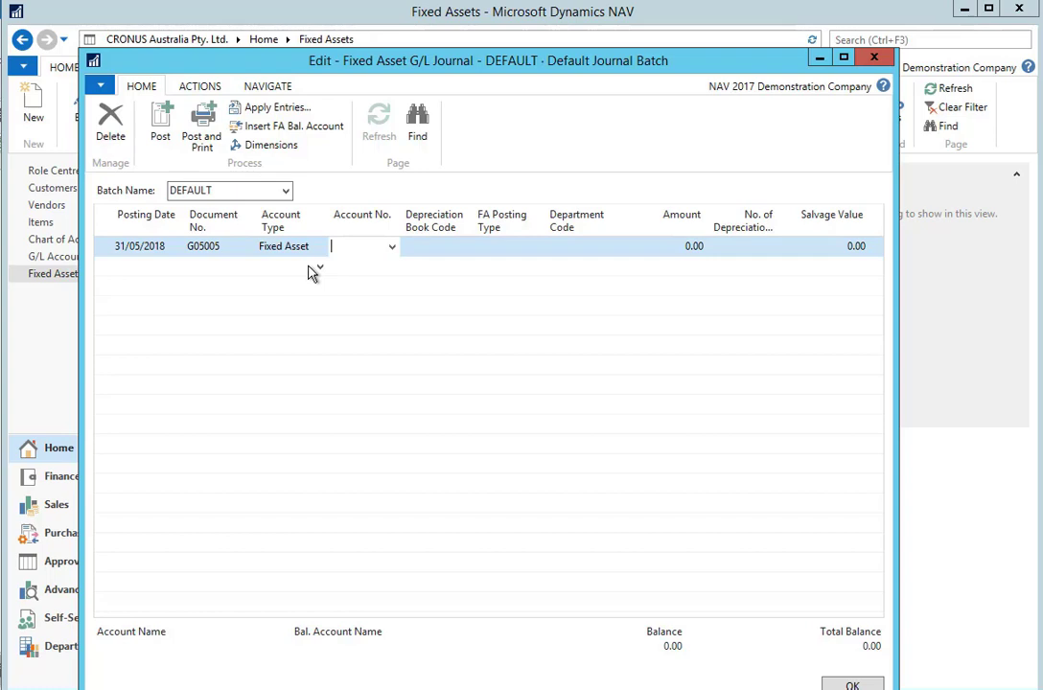
{"action": "left_click", "coordinate": [392, 247]}
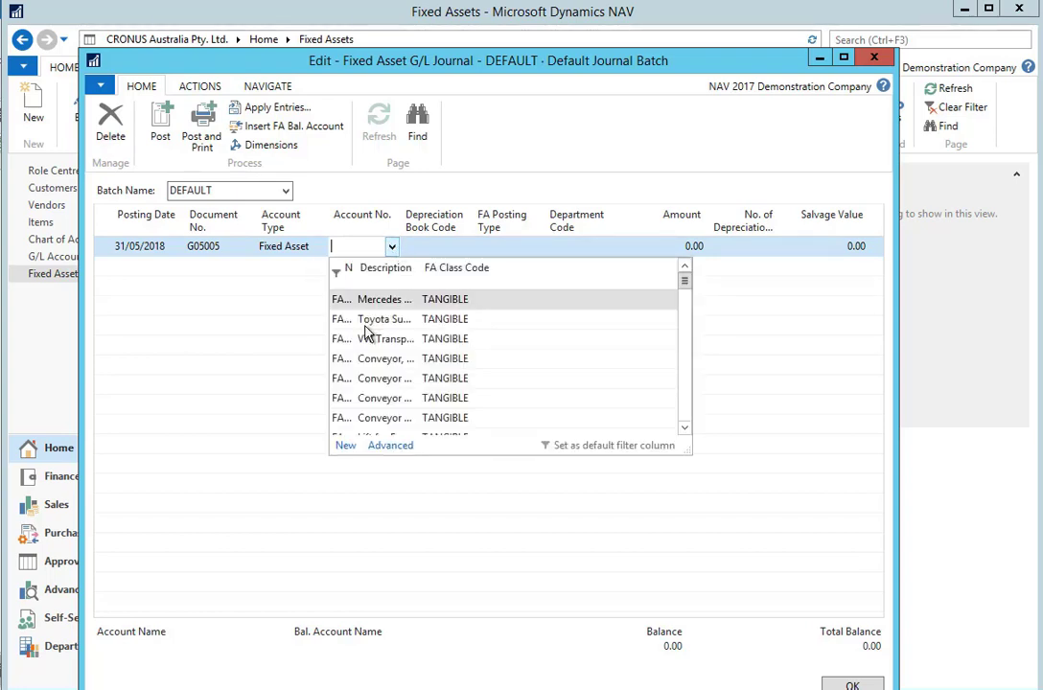
{"action": "left_click", "coordinate": [366, 326]}
{"action": "key", "text": "Tab"}
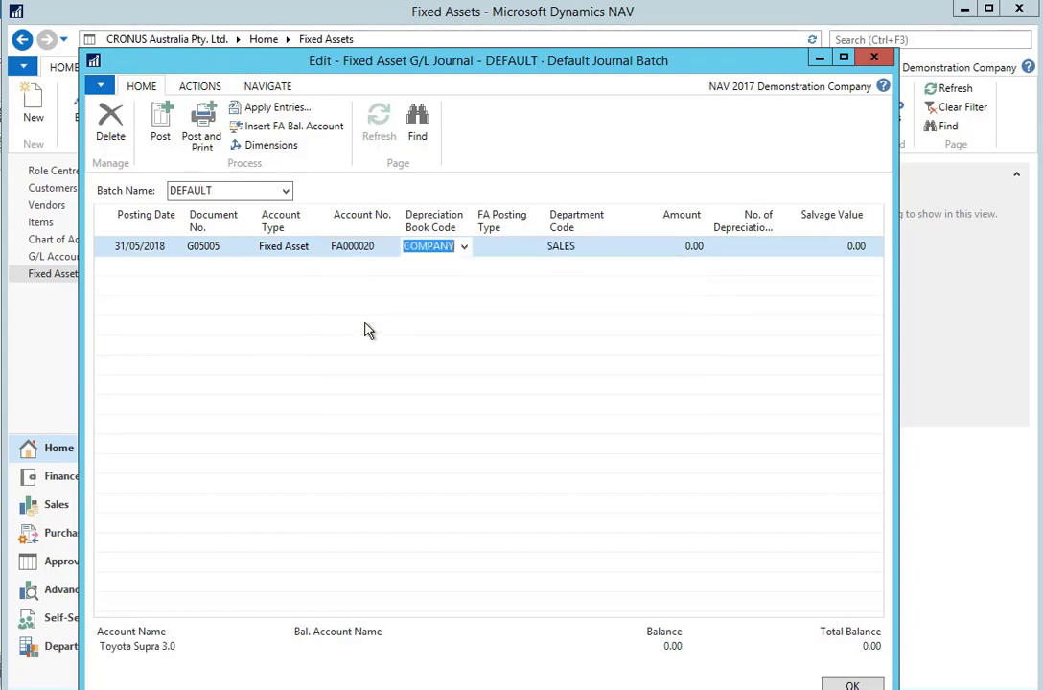
{"action": "key", "text": "Tab"}
{"action": "type", "text": "di"}
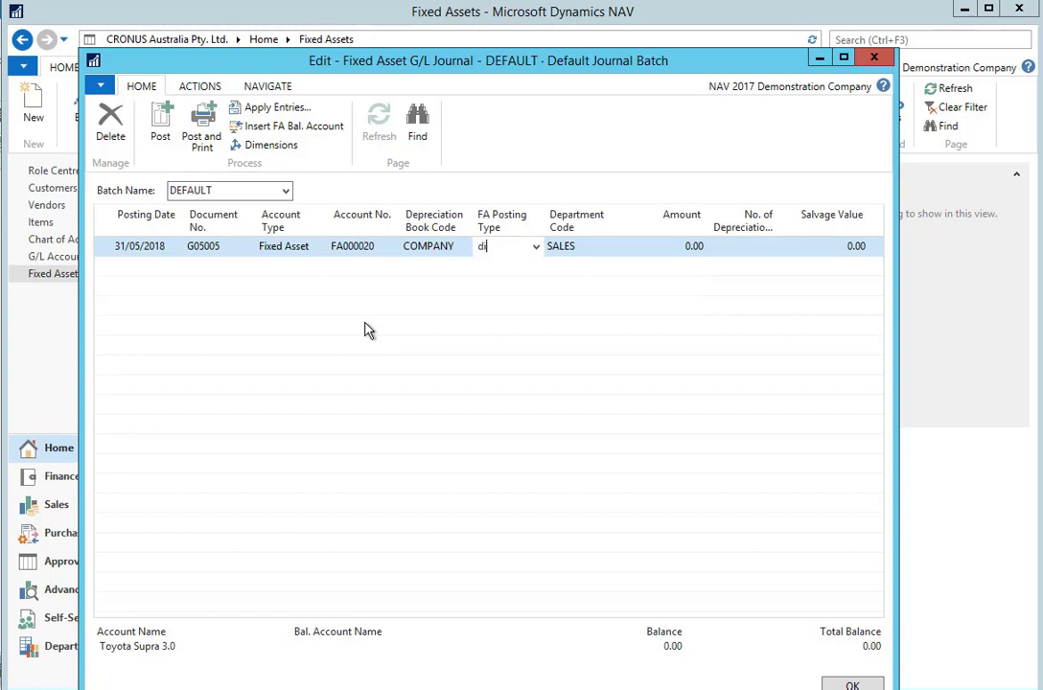
{"action": "type", "text": "s"}
{"action": "key", "text": "Tab"}
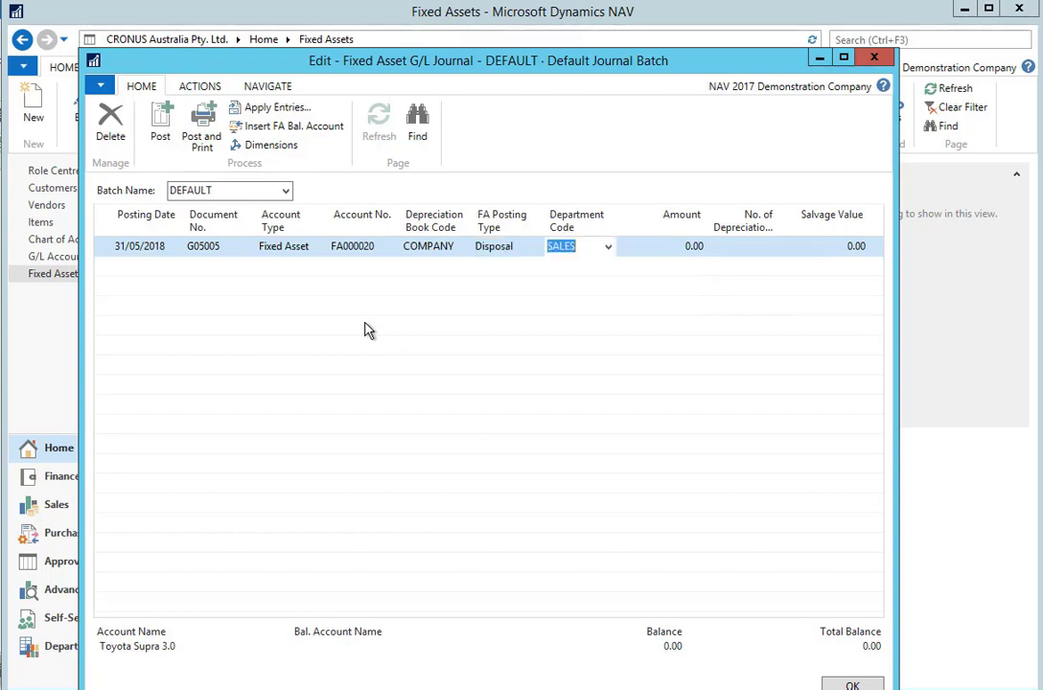
{"action": "key", "text": "Tab"}
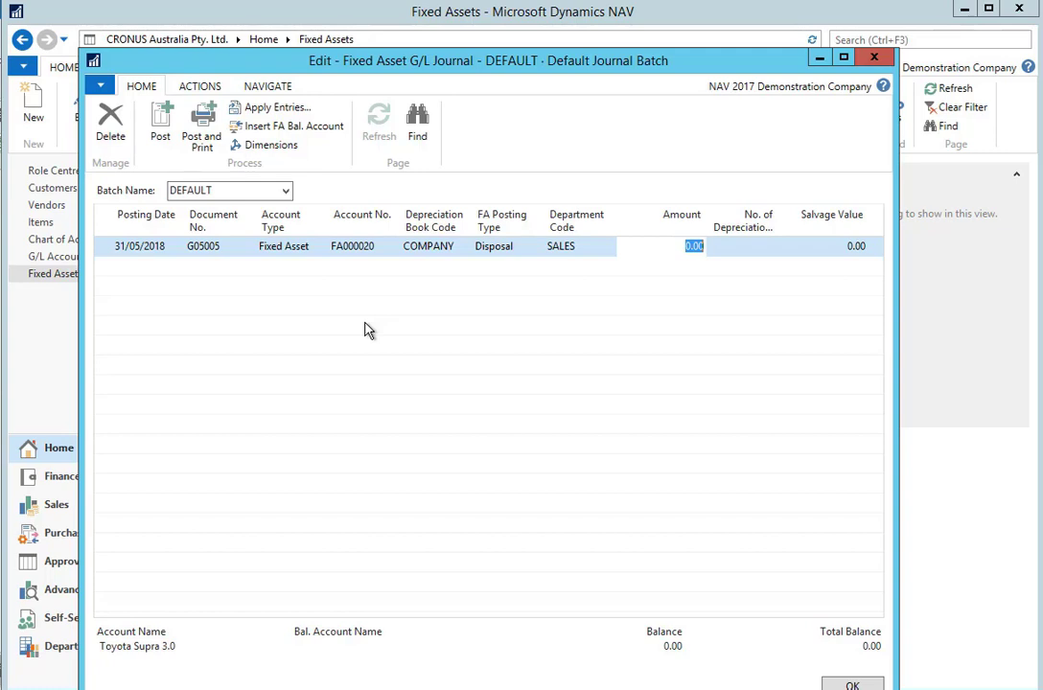
{"action": "left_click", "coordinate": [160, 137]}
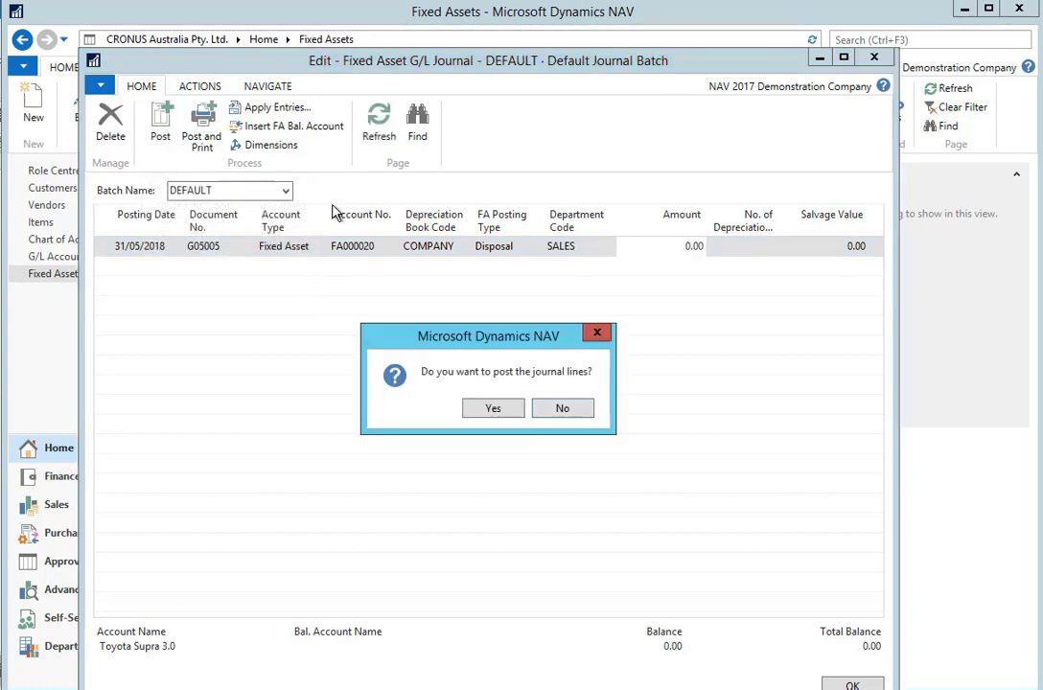
{"action": "key", "text": "Return"}
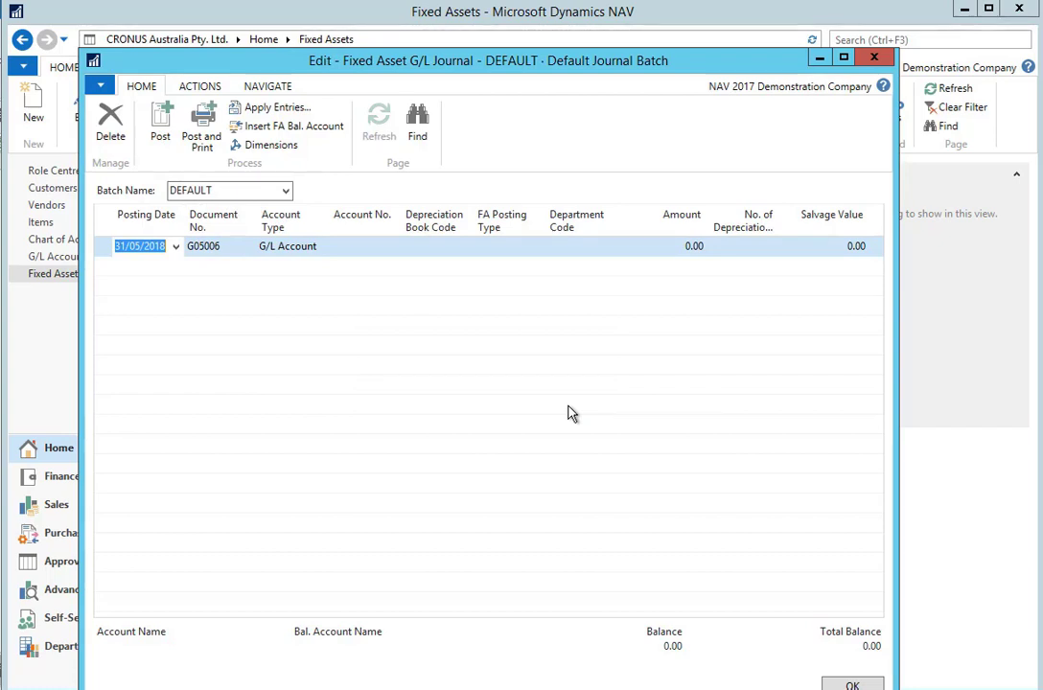
- Close the journal and open the Toyota Supra 3.0 card with all its depreciation books shown
{"action": "key", "text": "Escape"}
{"action": "double_click", "coordinate": [296, 210]}
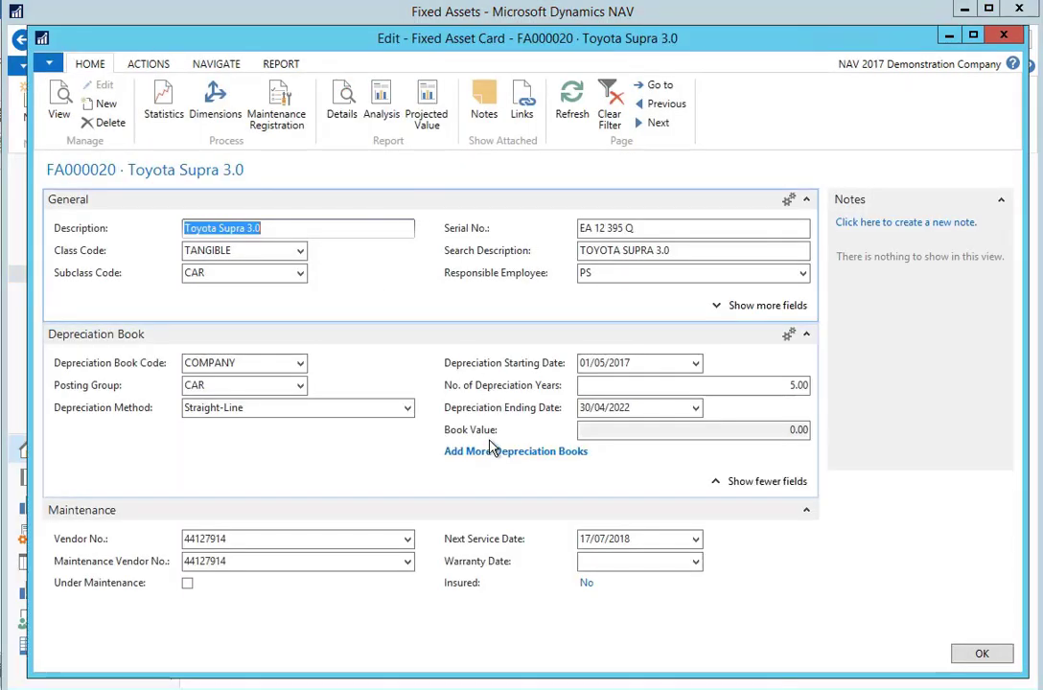
{"action": "left_click", "coordinate": [491, 454]}
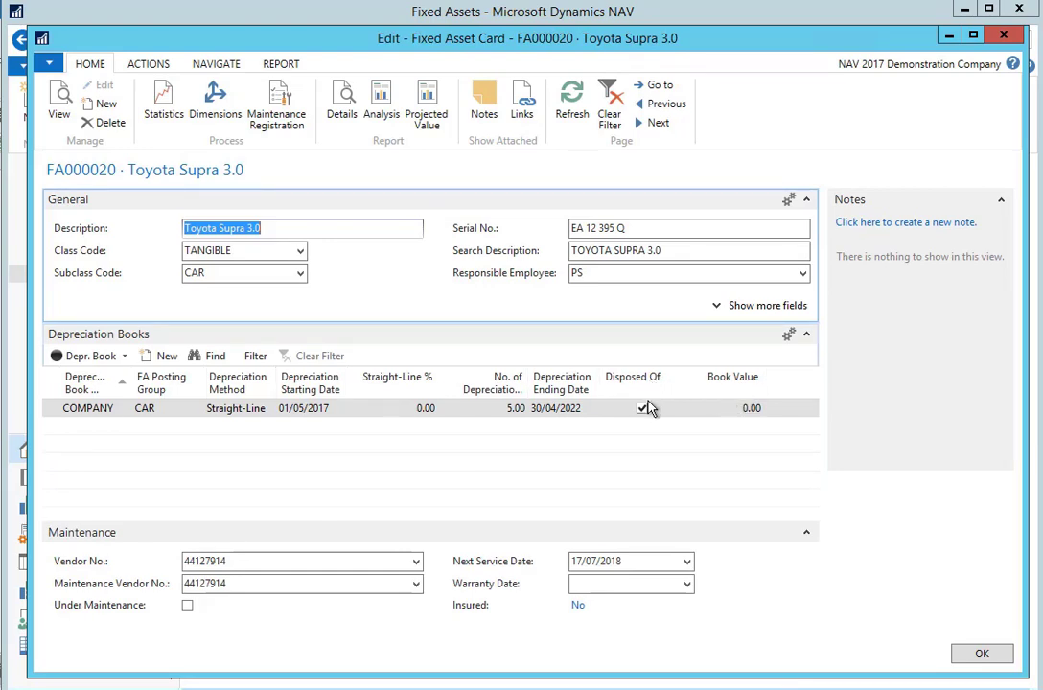
- Close the Toyota Supra 3.0 fixed asset card to get back to the Fixed Assets list
{"action": "left_click", "coordinate": [1005, 37]}
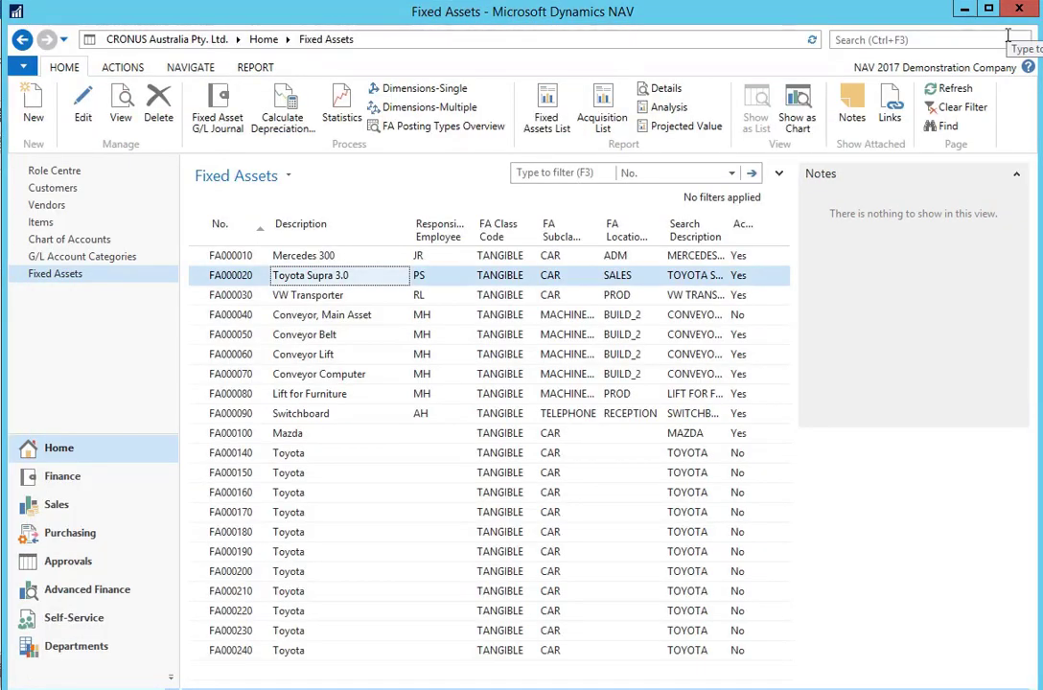